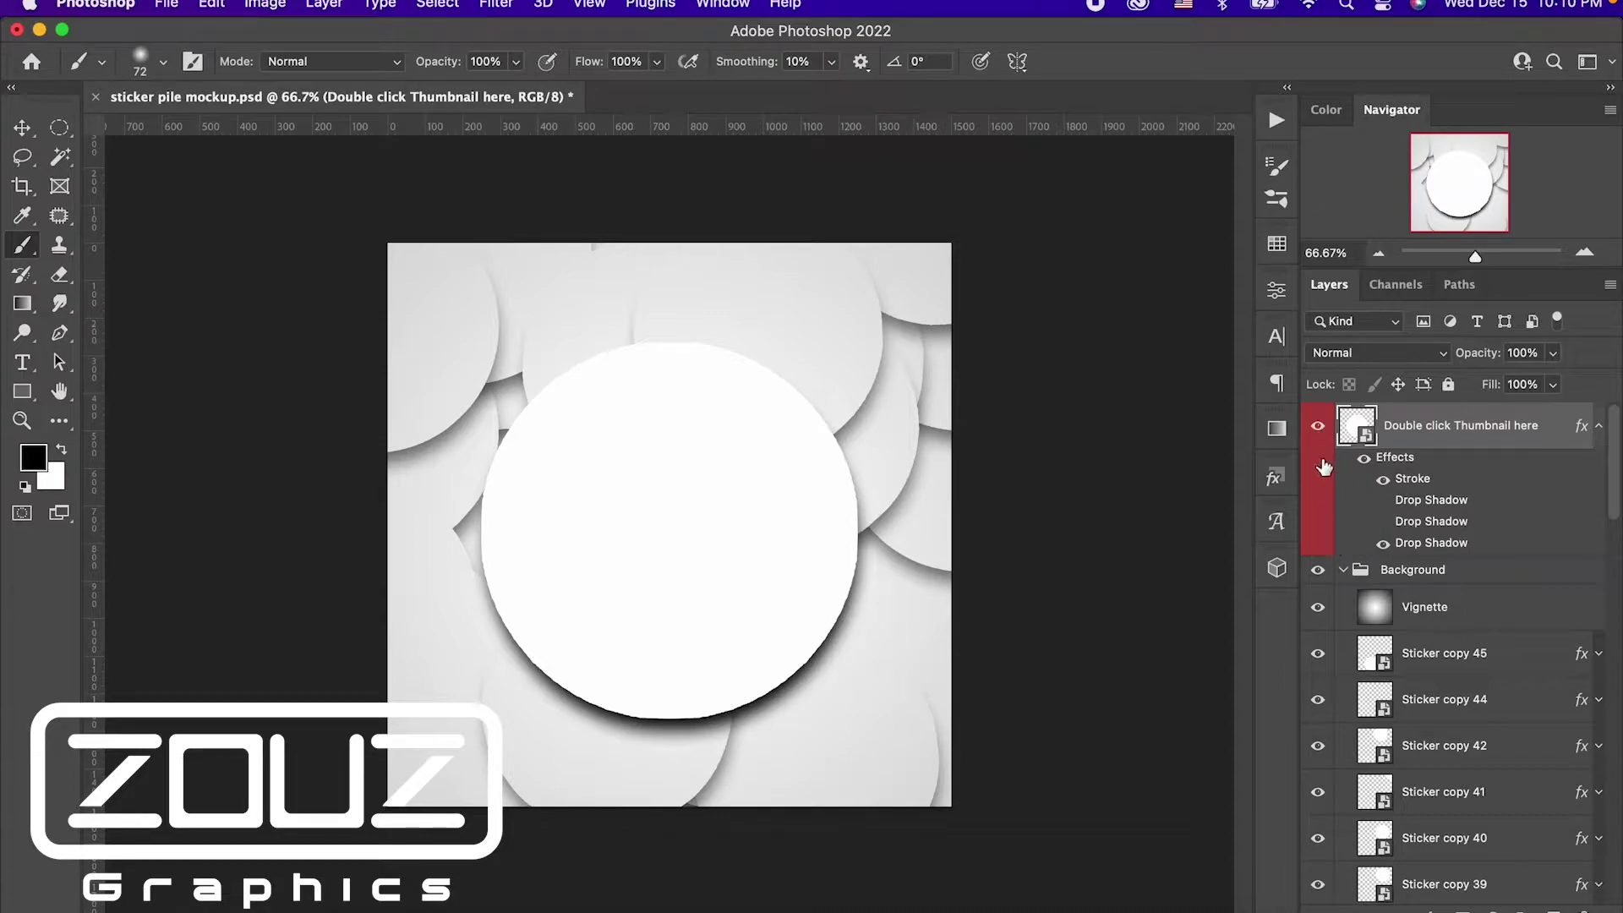
Open the top sticker's Layer 65.psb contents and drop sticker sample.png from Finder onto its canvas
{"action": "double_click", "coordinate": [1358, 428]}
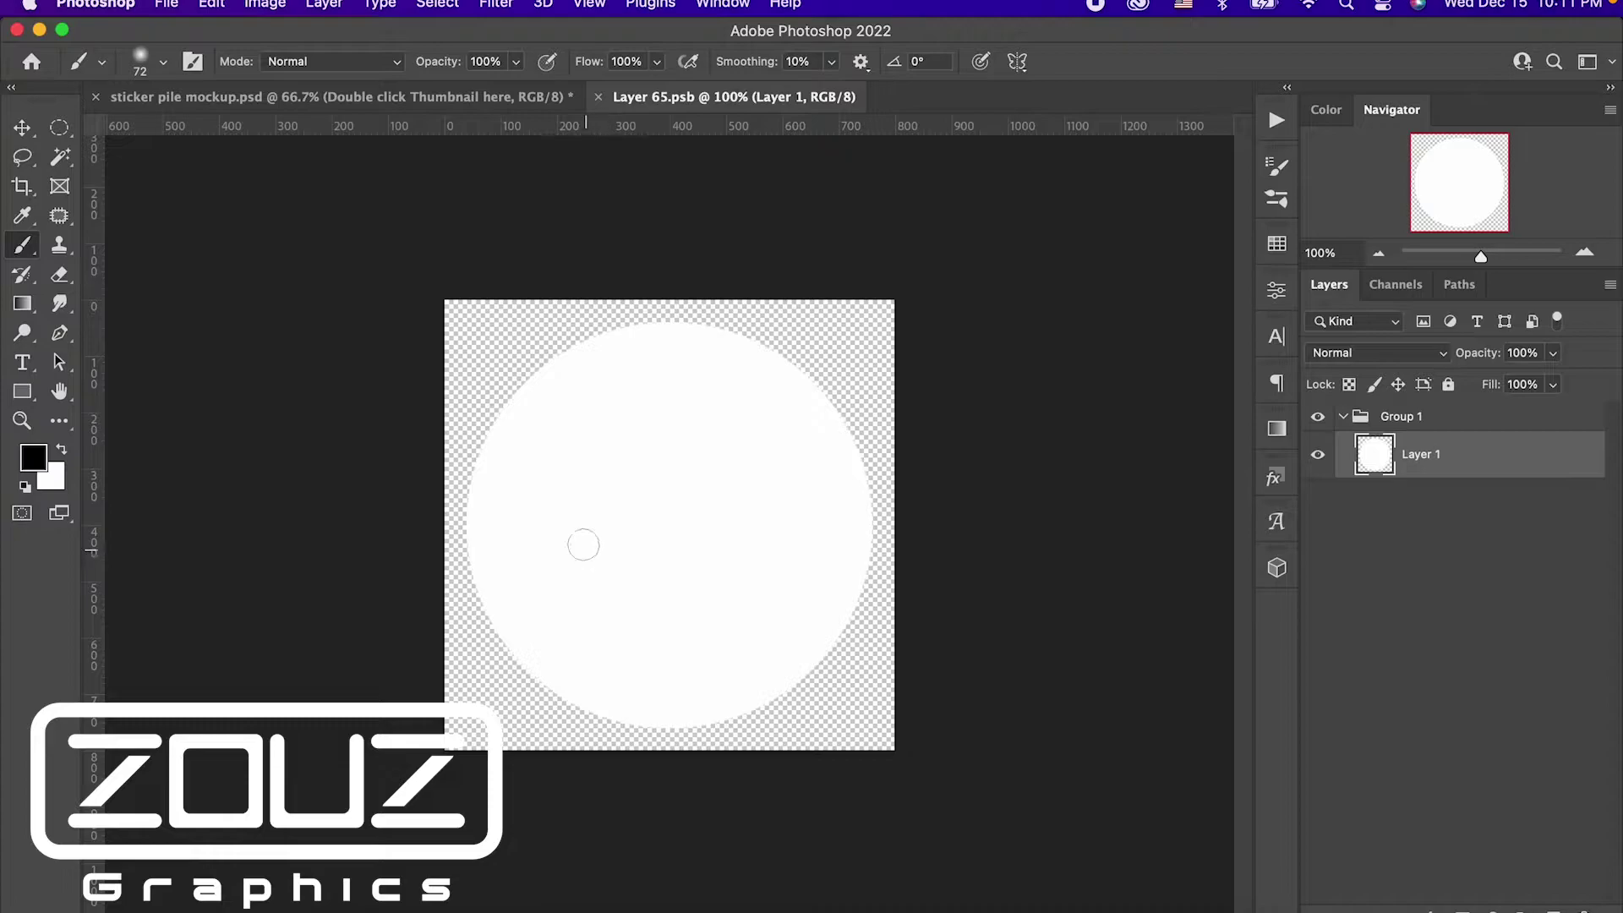
{"action": "left_click", "coordinate": [173, 6]}
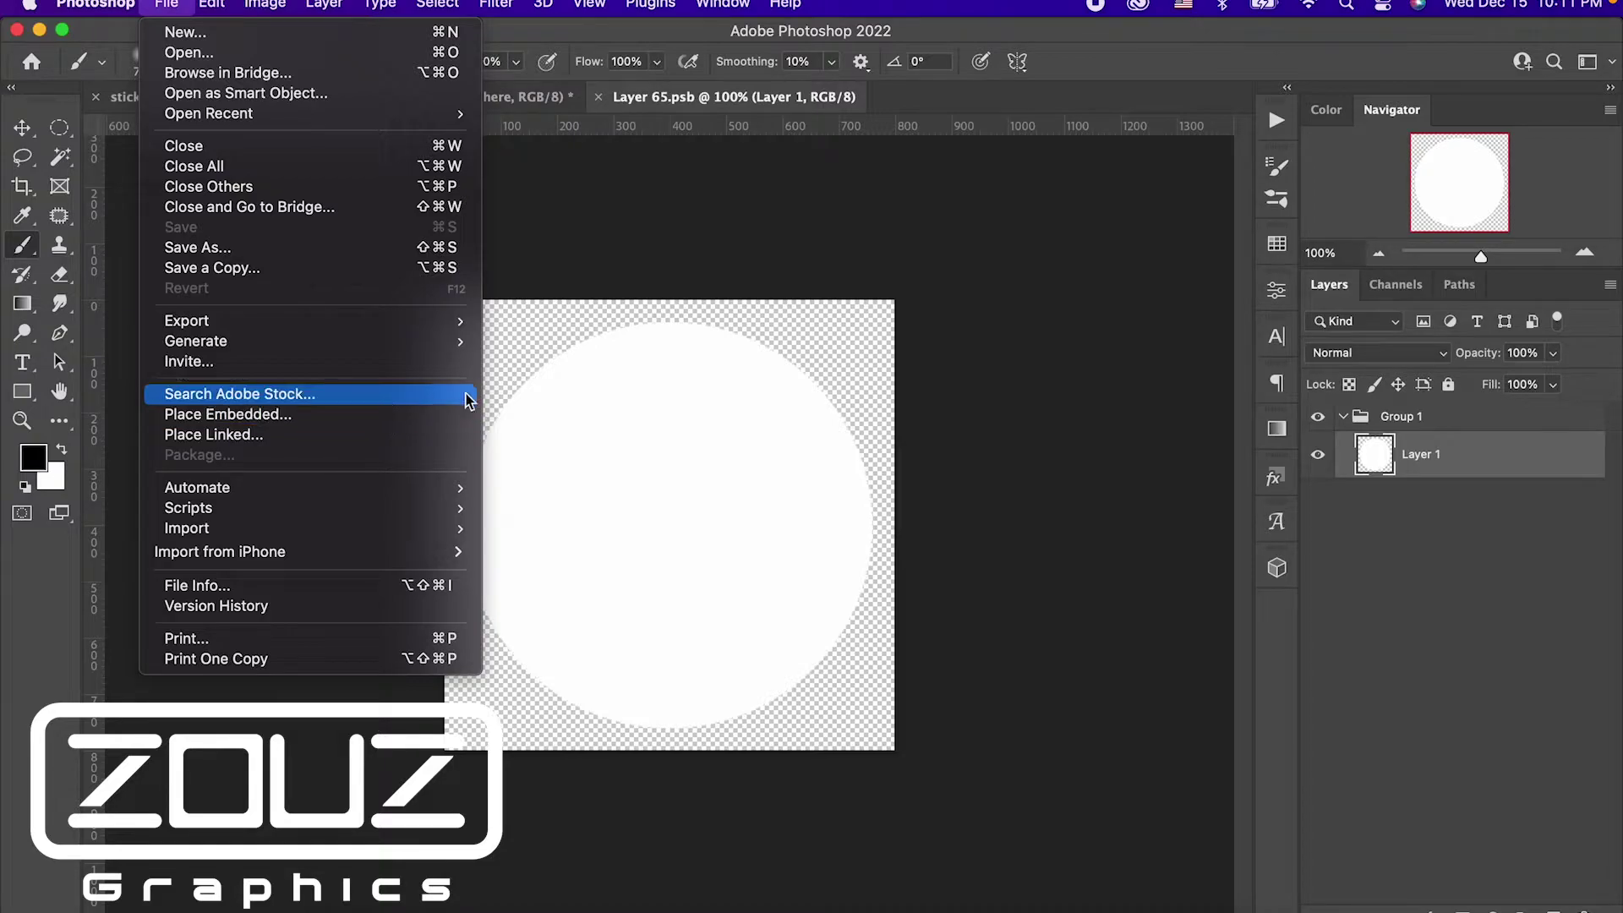
{"action": "left_click", "coordinate": [590, 662]}
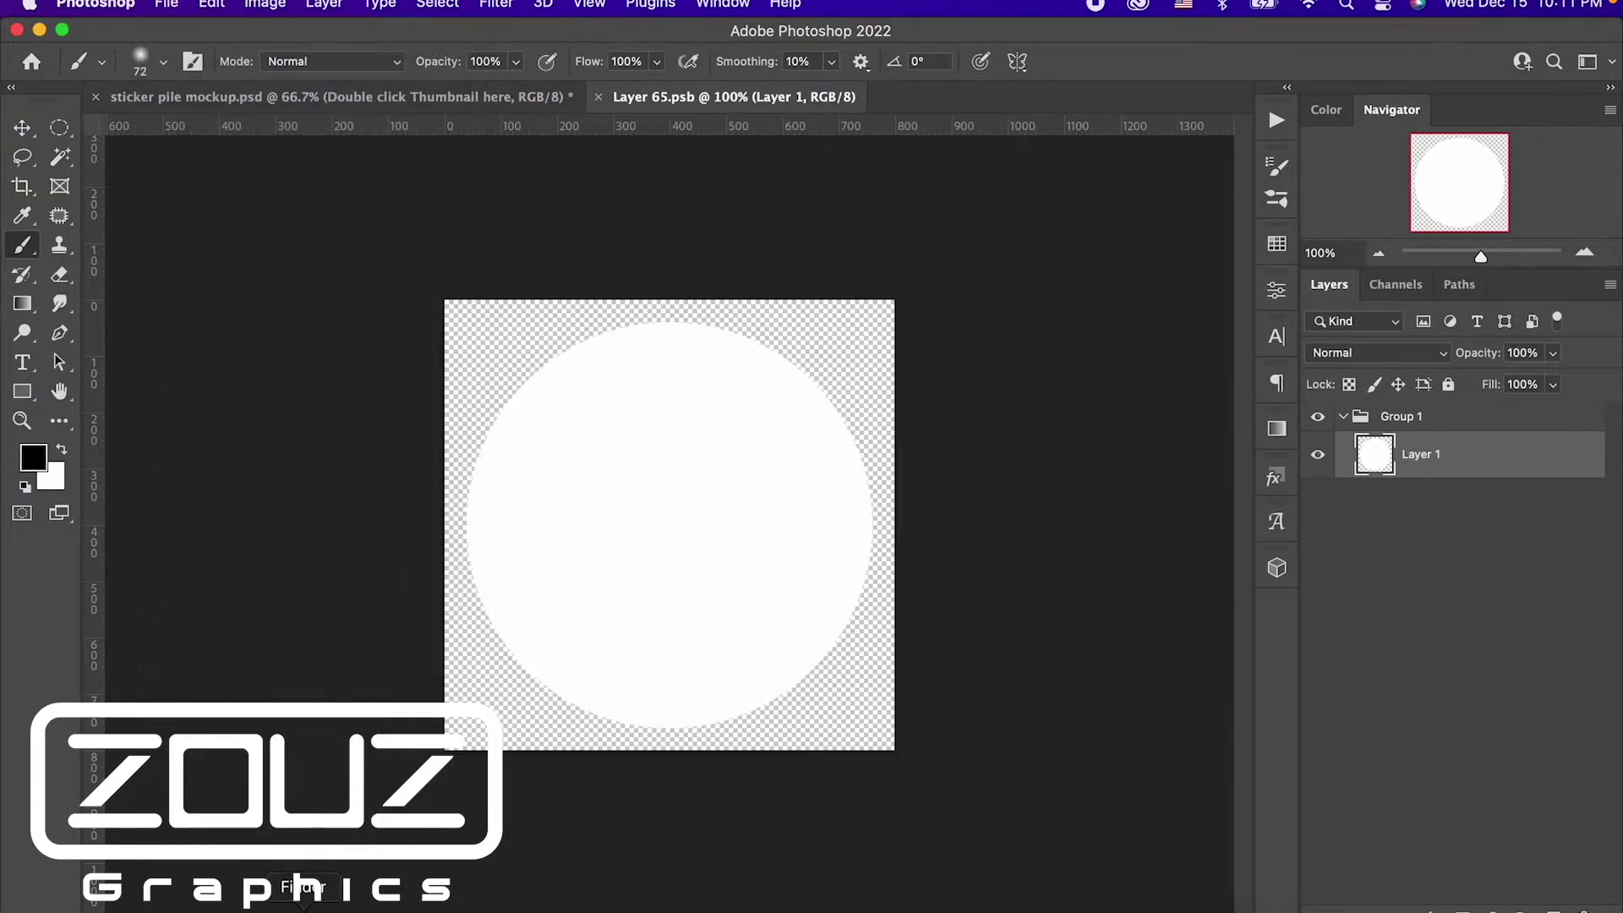
{"action": "key", "text": "super+Tab"}
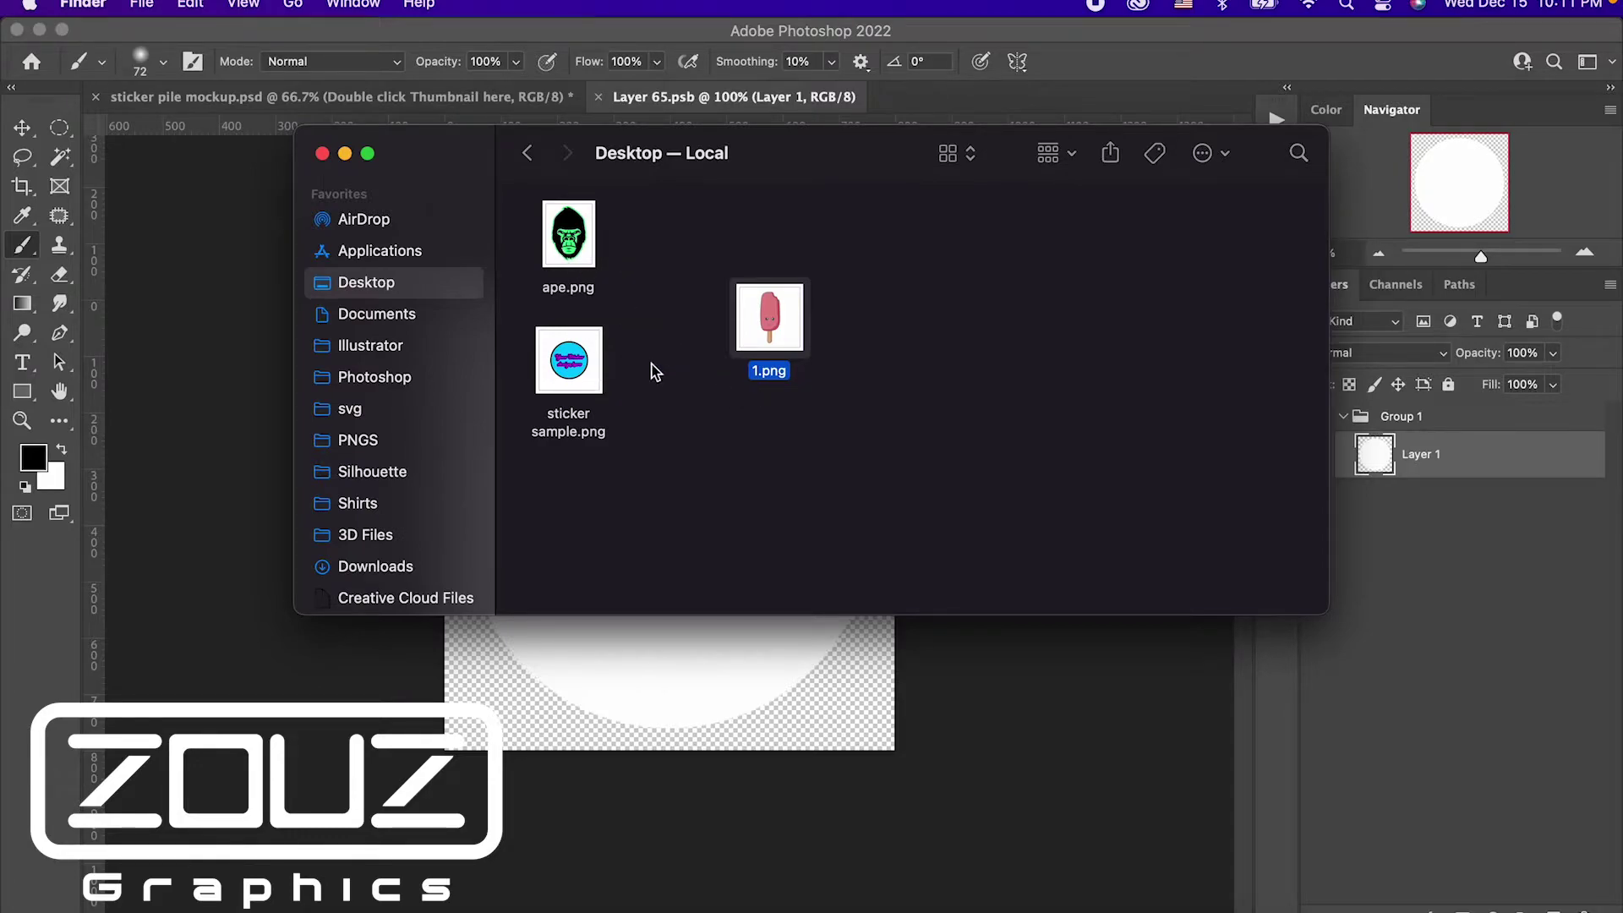
{"action": "left_click_drag", "start_coordinate": [569, 359], "coordinate": [697, 642]}
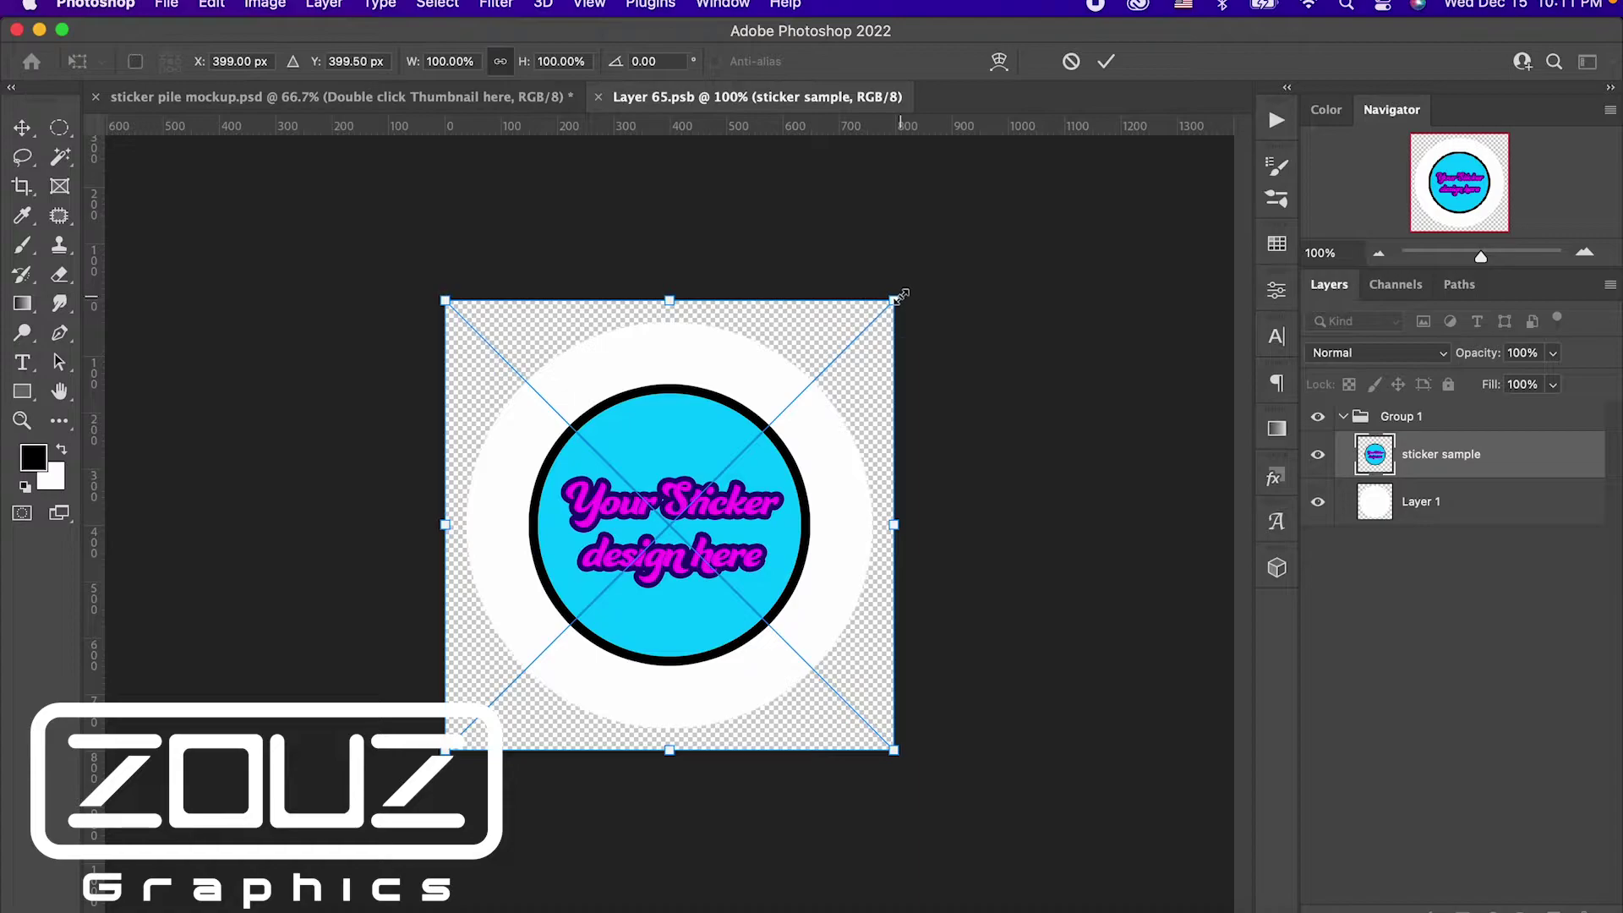
Scale the sticker sample up to about 155% to fill the circle, then delete white circle Layer 1
{"action": "left_click_drag", "start_coordinate": [900, 297], "coordinate": [1047, 195]}
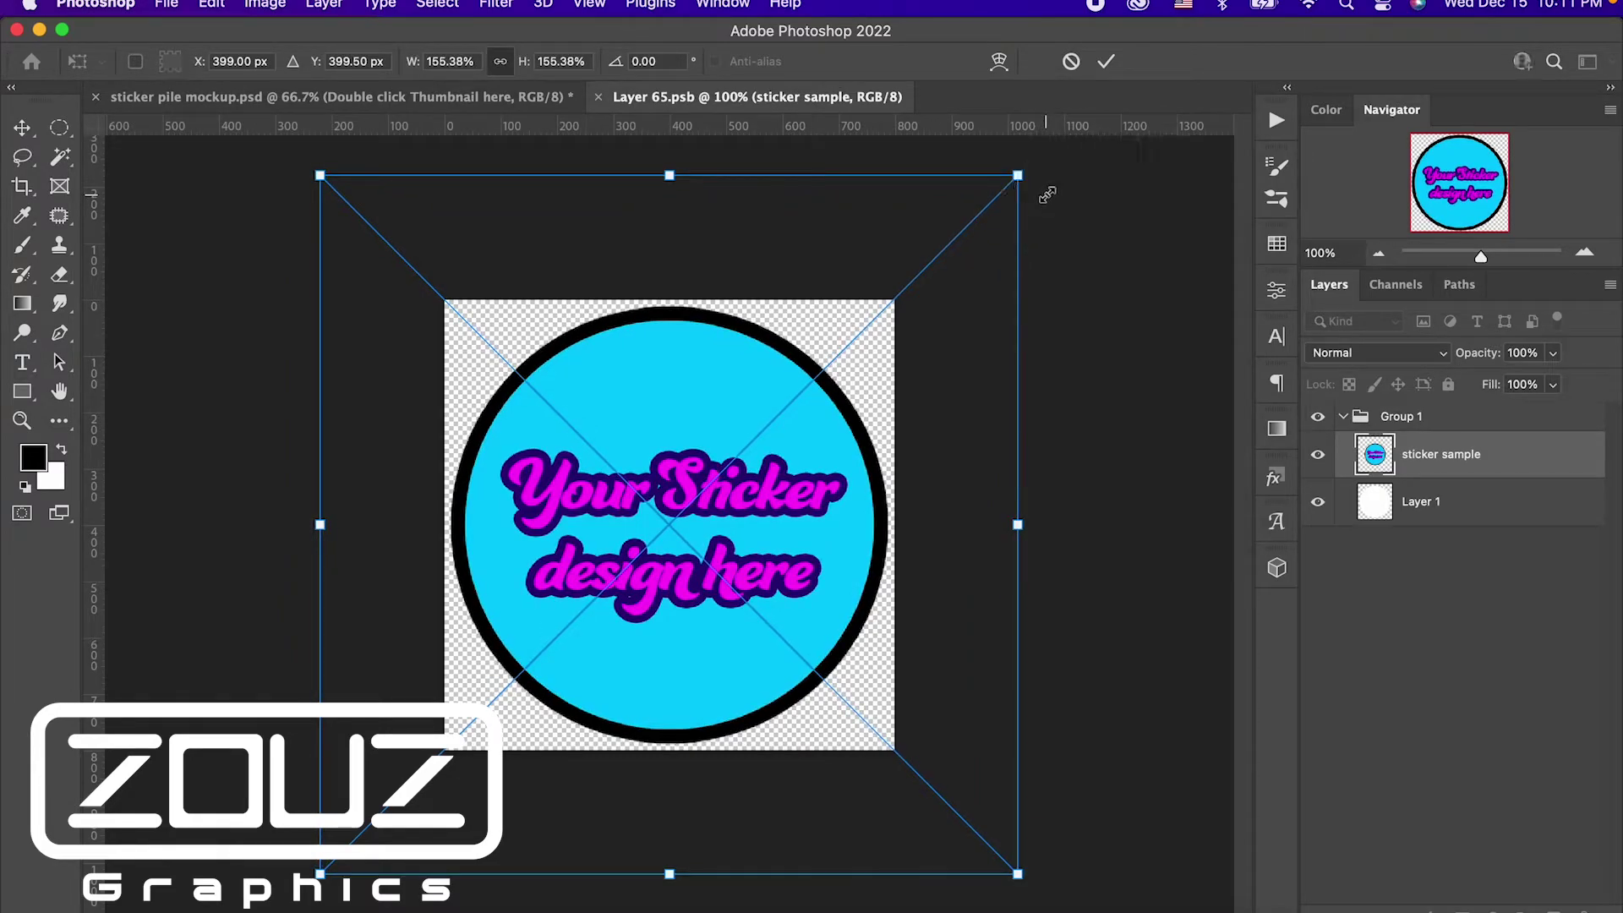
{"action": "left_click", "coordinate": [1105, 61]}
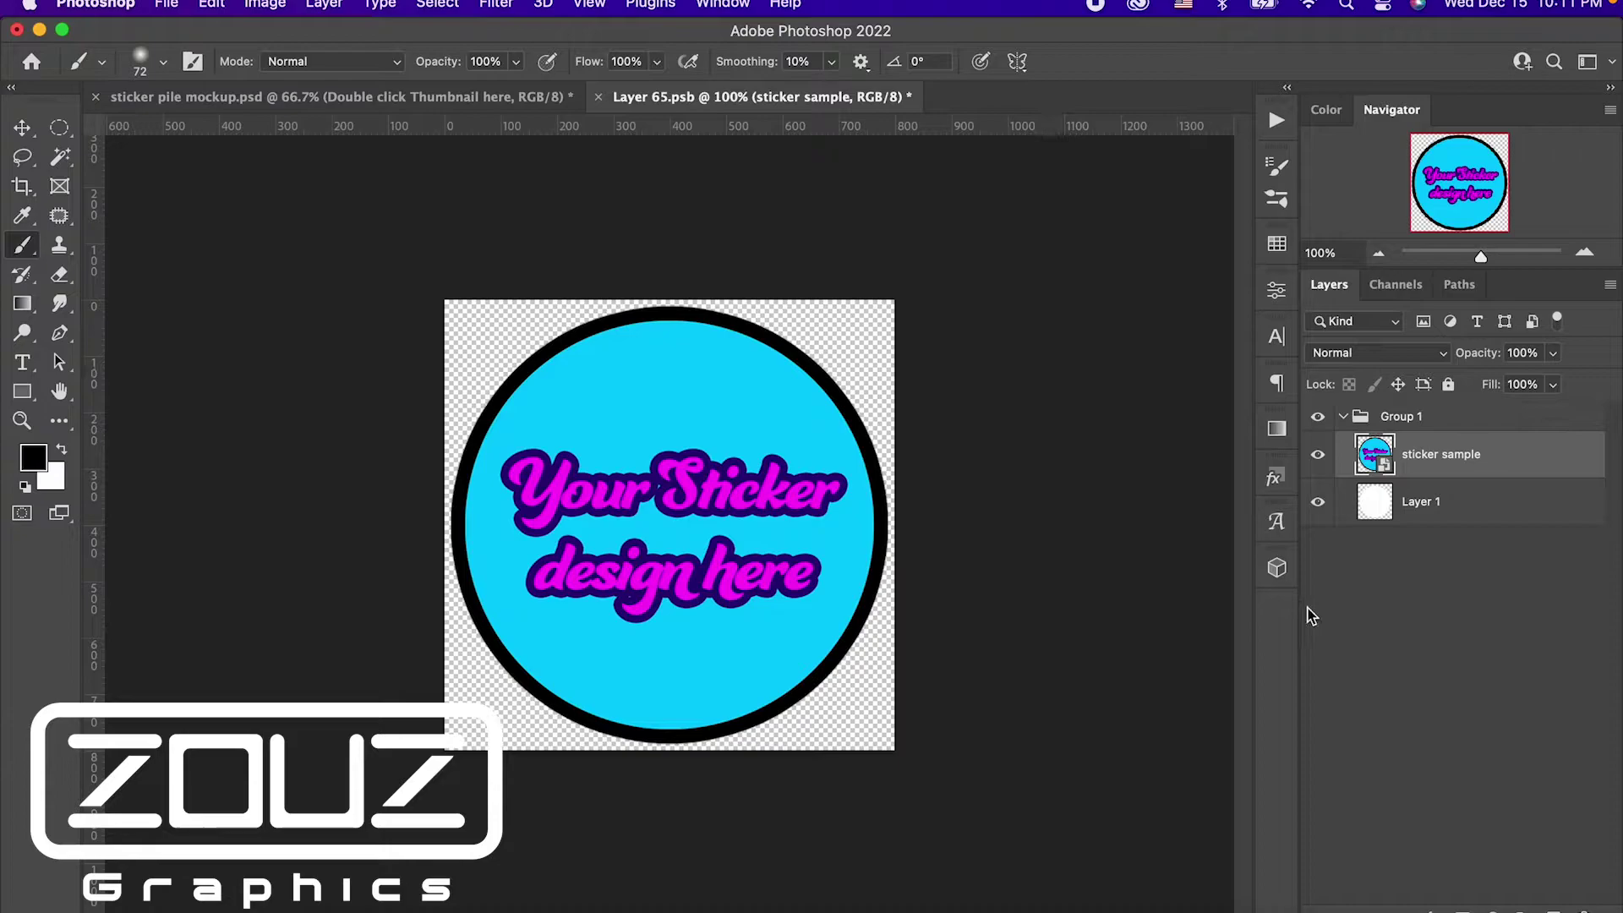
{"action": "left_click_drag", "start_coordinate": [1423, 510], "coordinate": [1587, 902]}
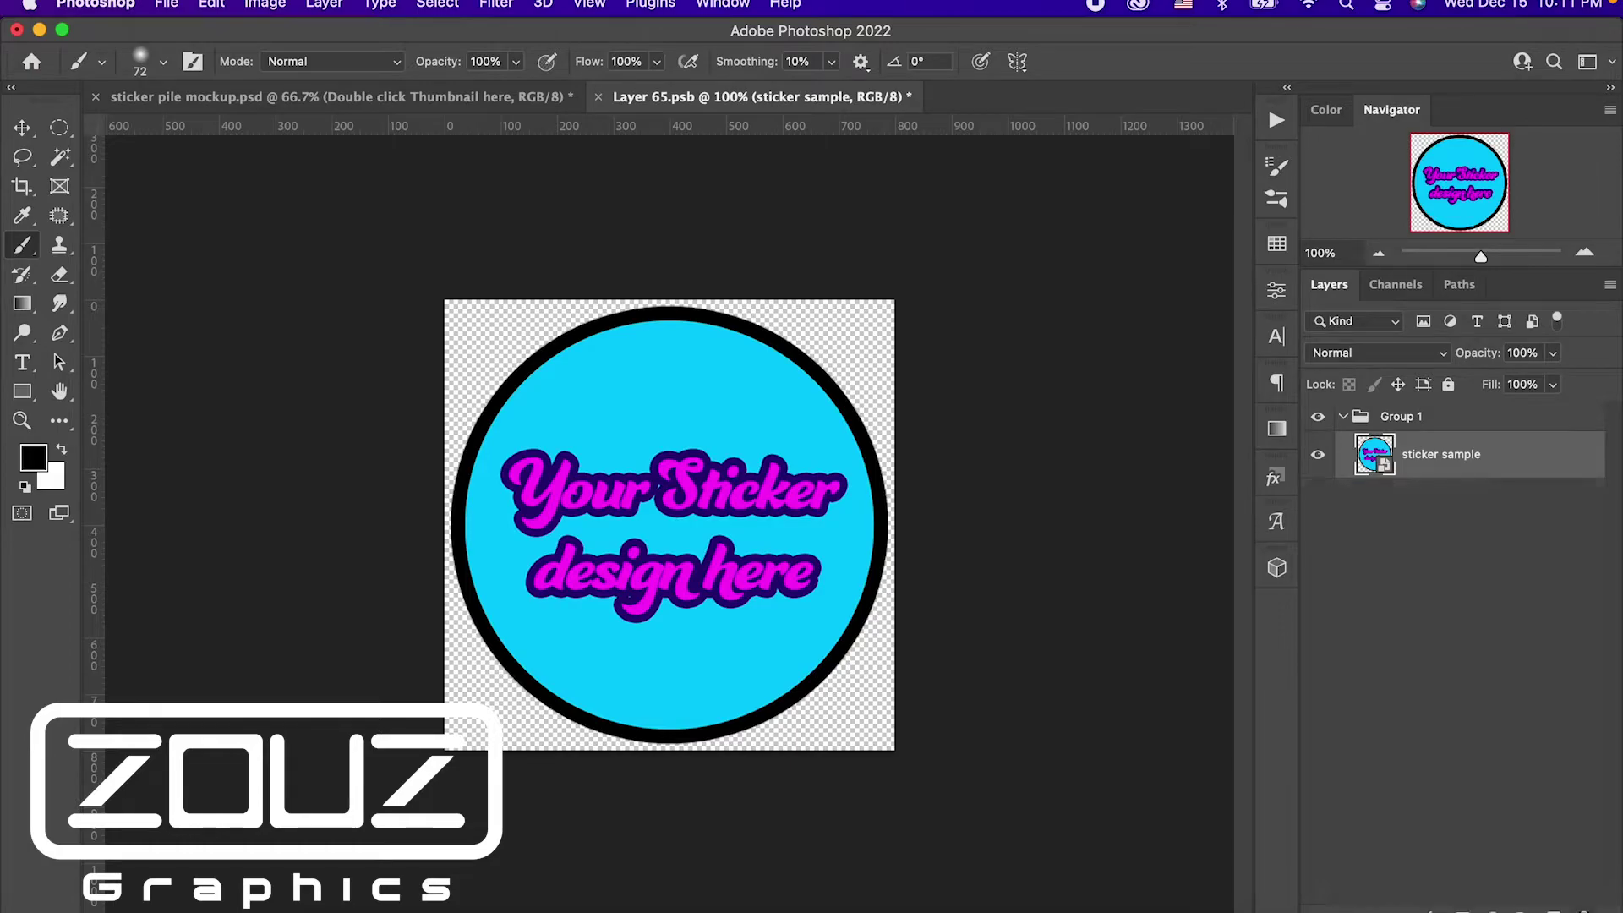
Close Layer 65.psb and save it so the mockup stickers show the cyan design
{"action": "left_click", "coordinate": [600, 97]}
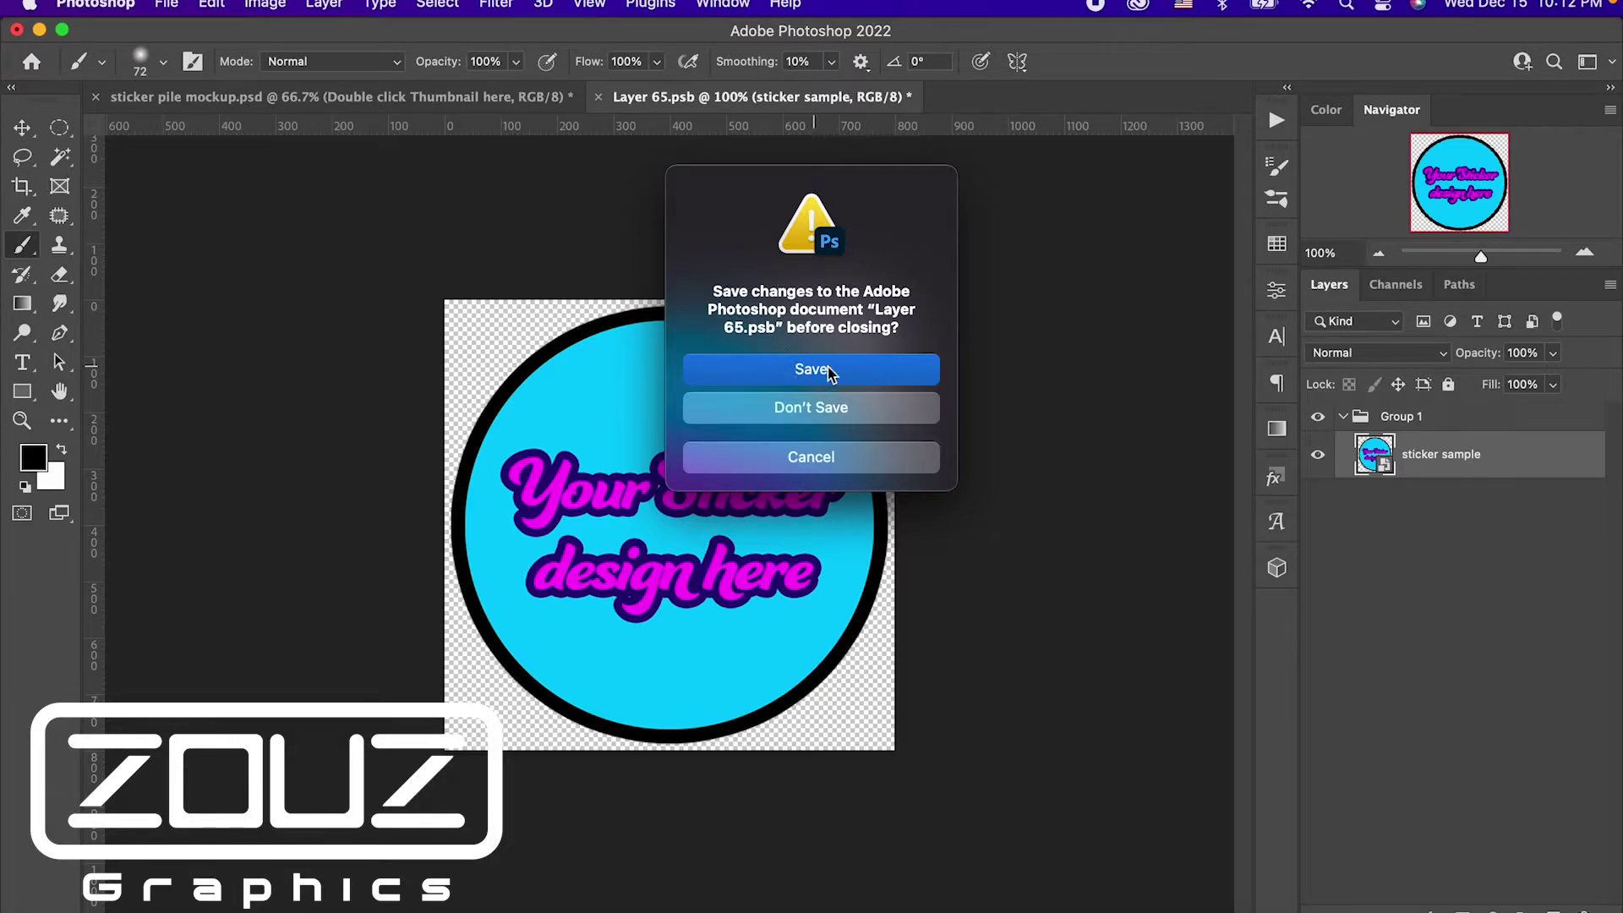
{"action": "left_click", "coordinate": [814, 373]}
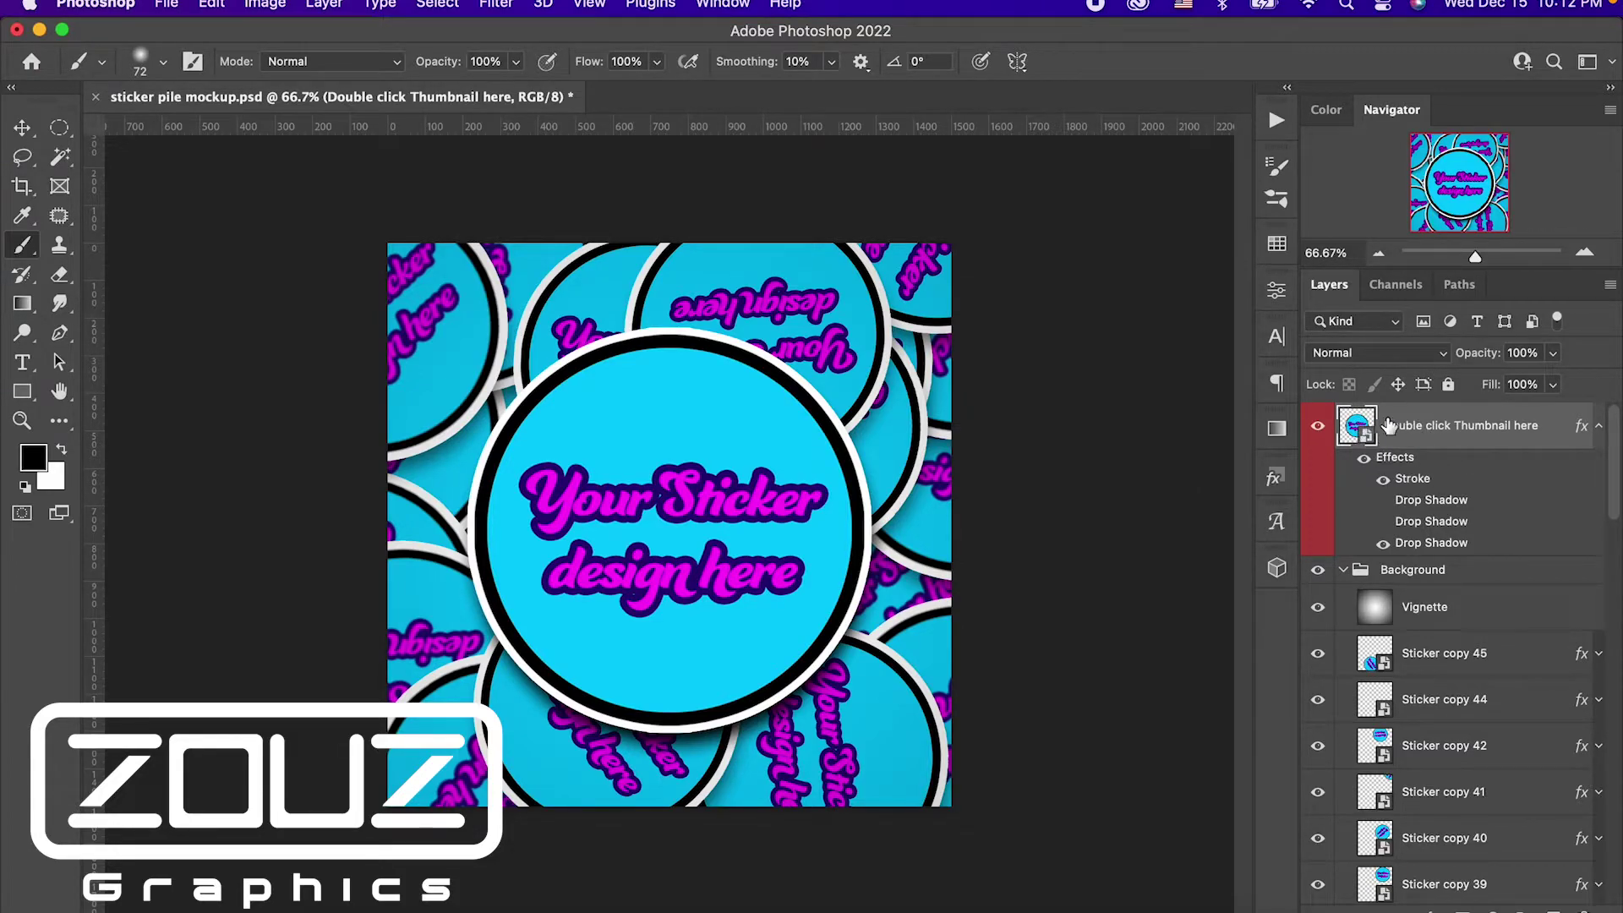
Cancel the accidental Layer Style dialog and reopen the top sticker's Layer 65.psb contents
{"action": "double_click", "coordinate": [1428, 448]}
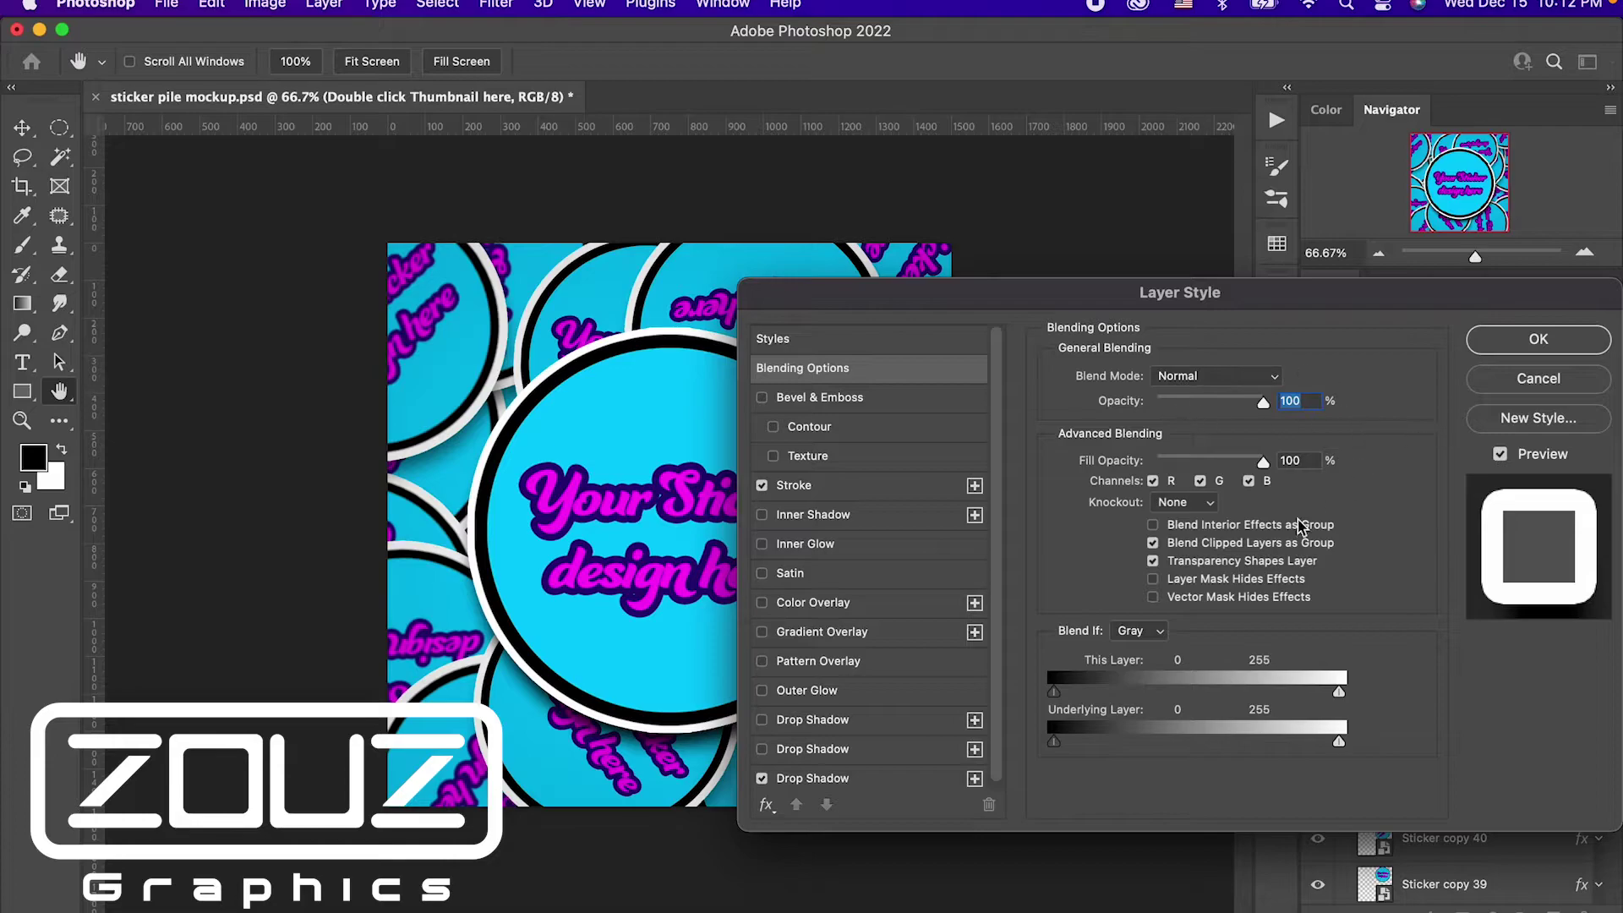
{"action": "left_click", "coordinate": [1504, 379]}
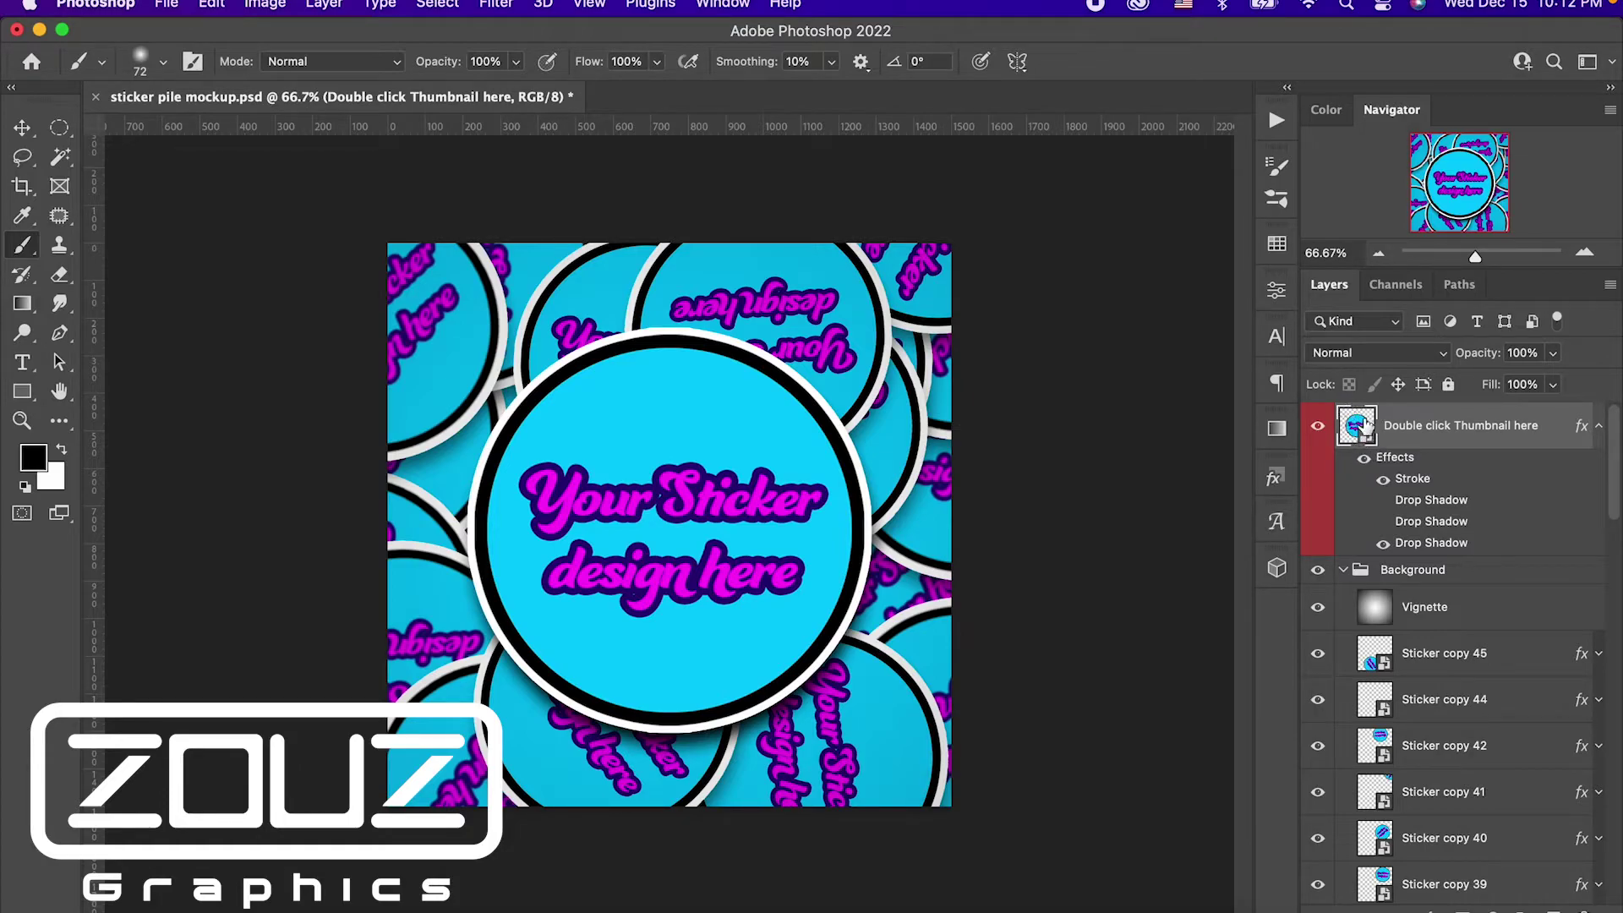
{"action": "double_click", "coordinate": [1363, 427]}
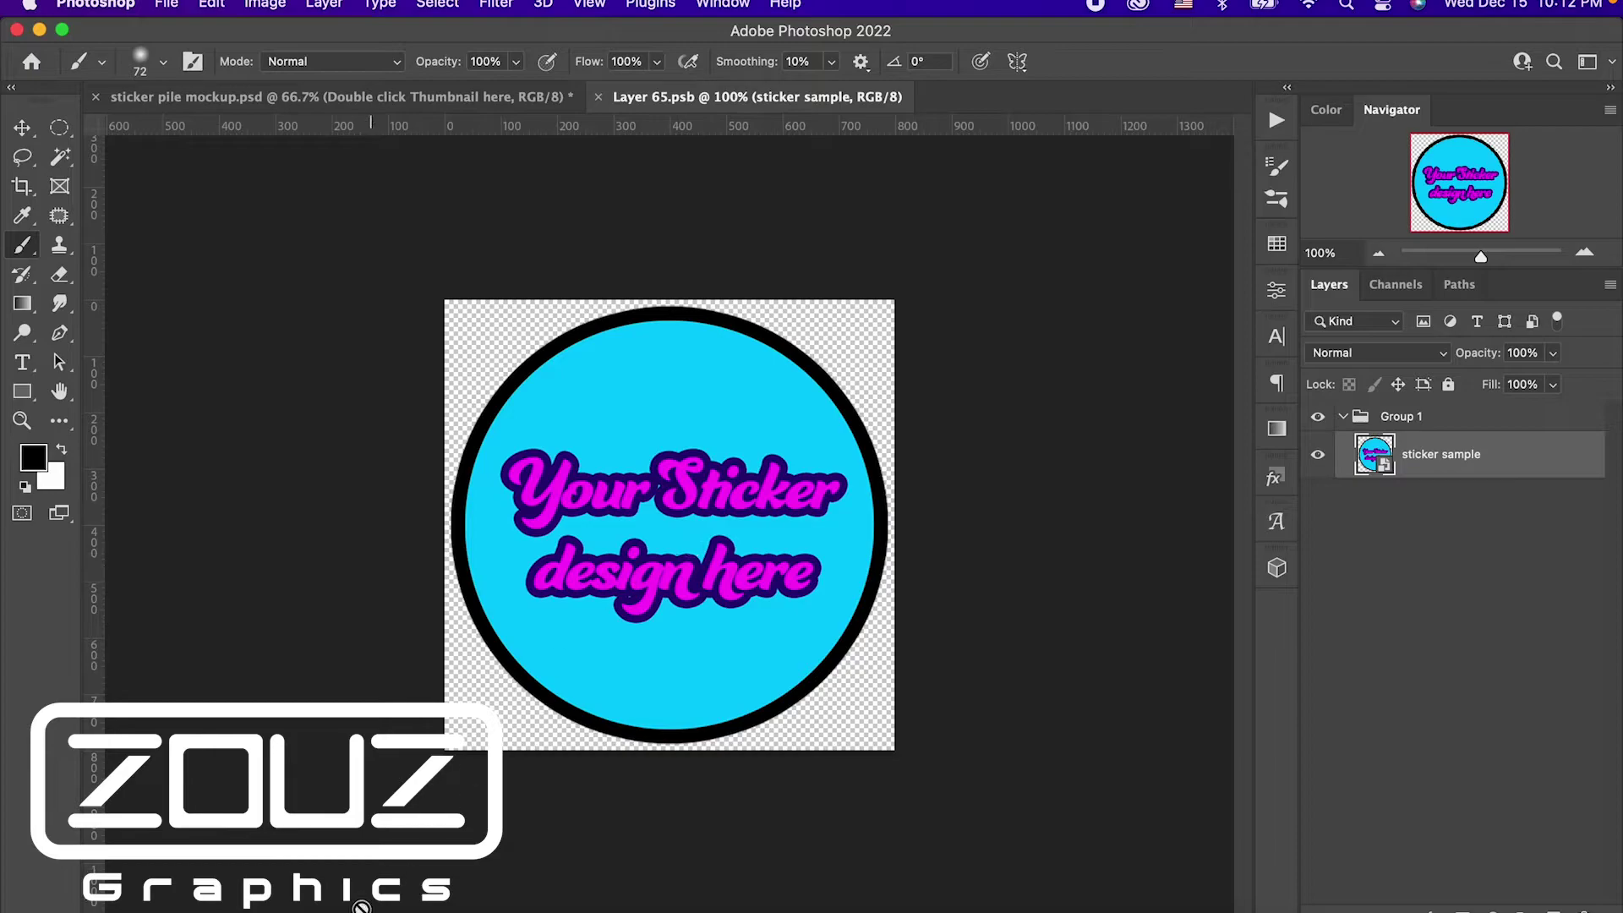
Replace the sticker sample with the popsicle image 1.png and close the smart object tab
{"action": "left_click", "coordinate": [300, 887]}
{"action": "left_click_drag", "start_coordinate": [788, 315], "coordinate": [710, 639]}
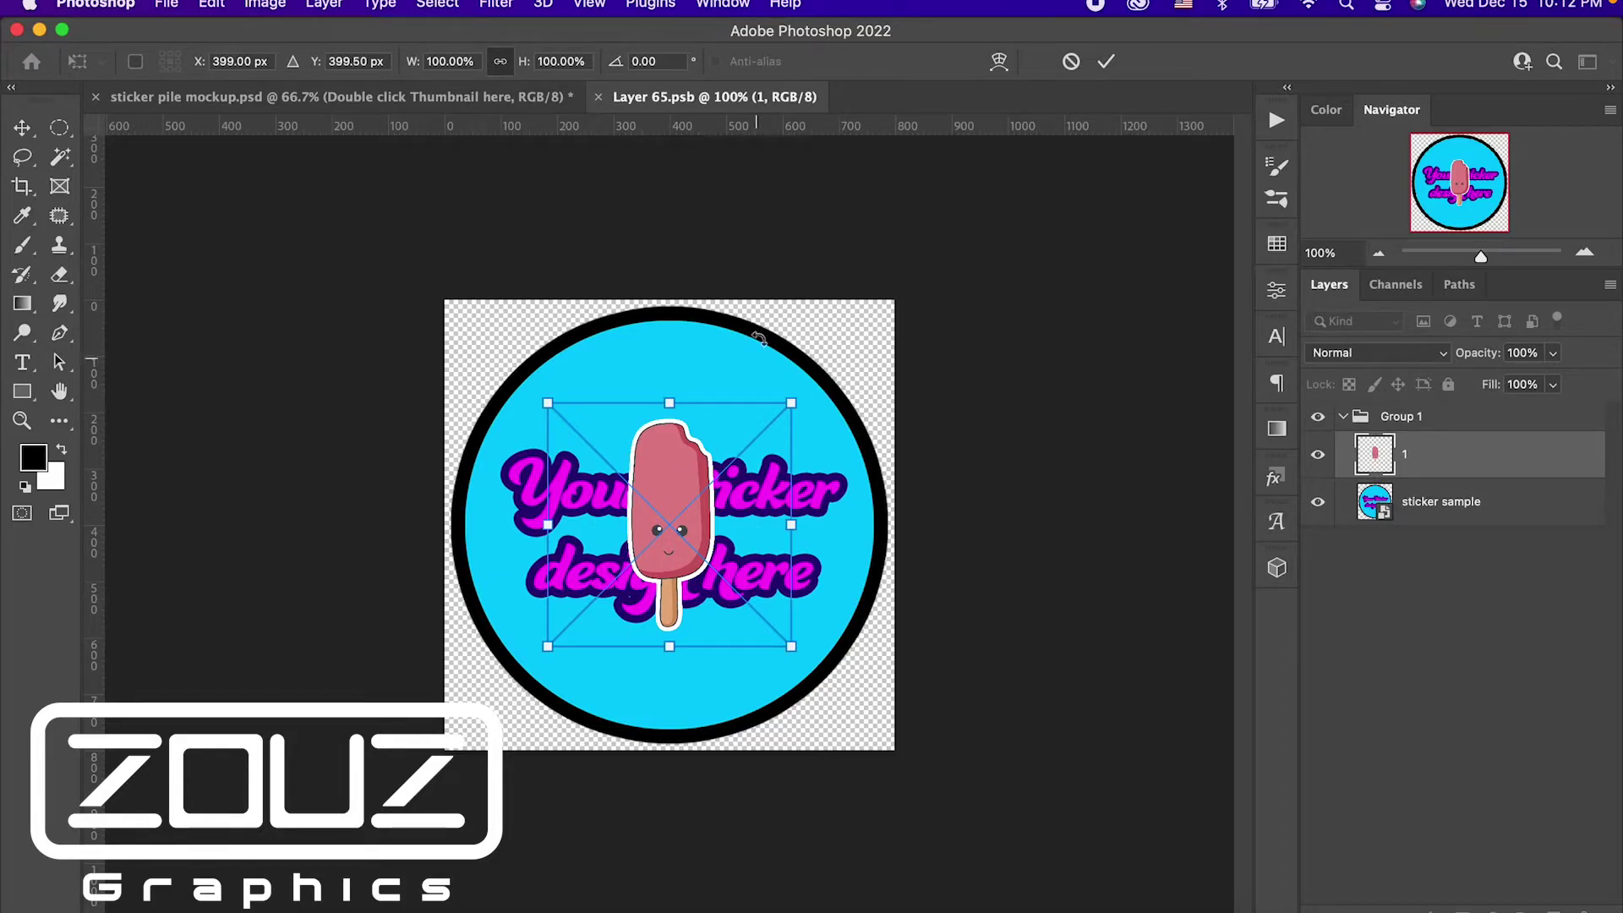
{"action": "left_click", "coordinate": [1107, 63]}
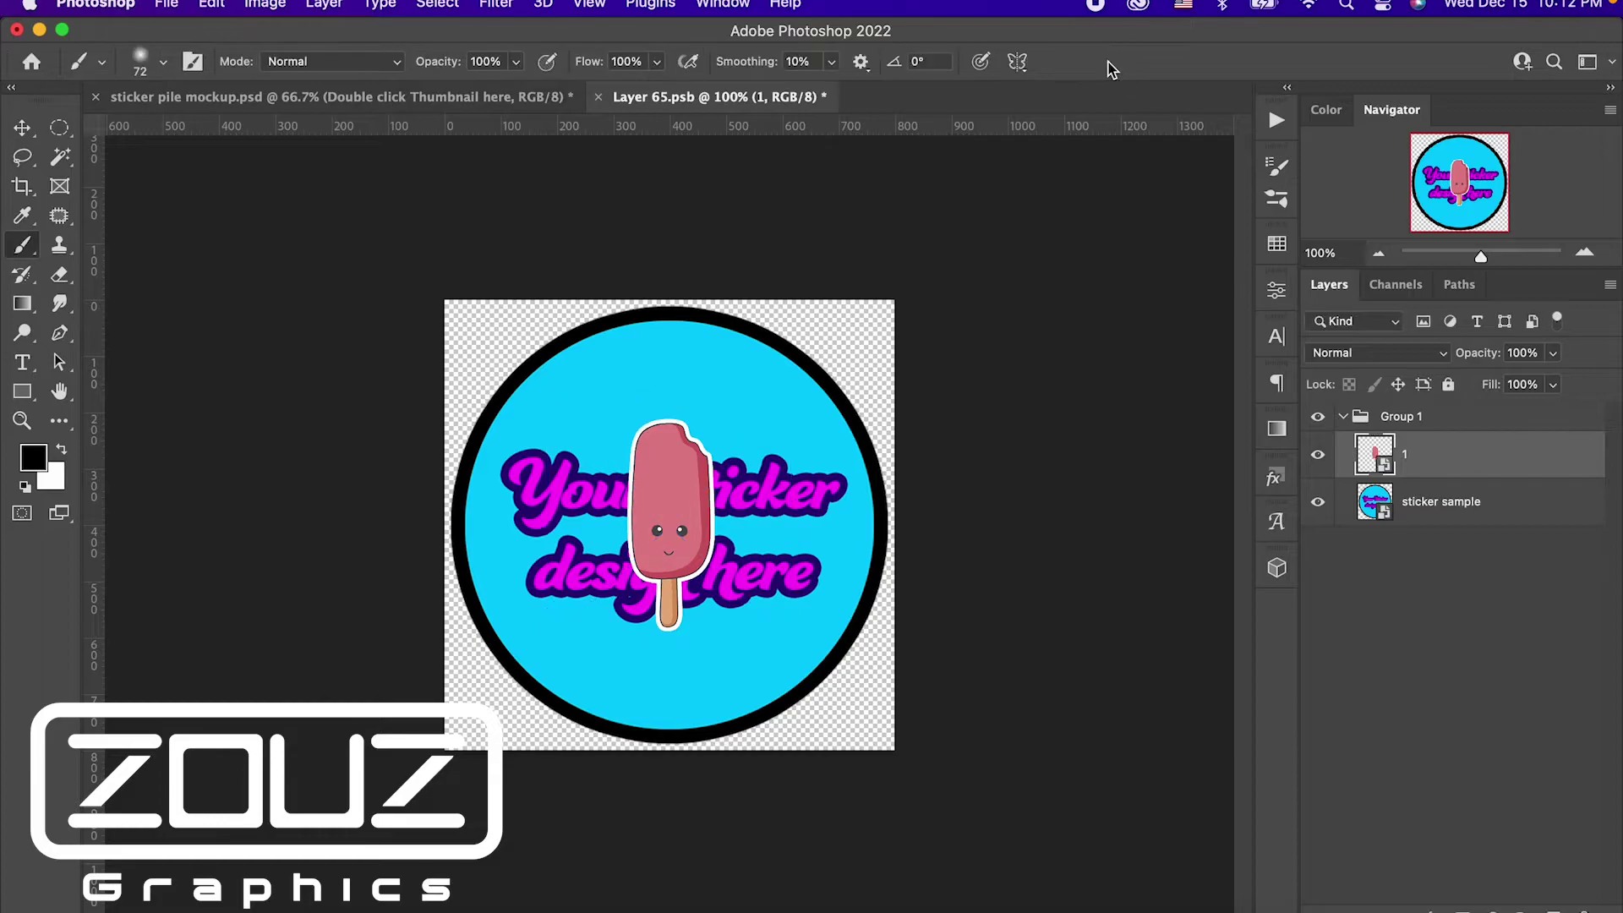
{"action": "left_click_drag", "start_coordinate": [1421, 489], "coordinate": [1587, 904]}
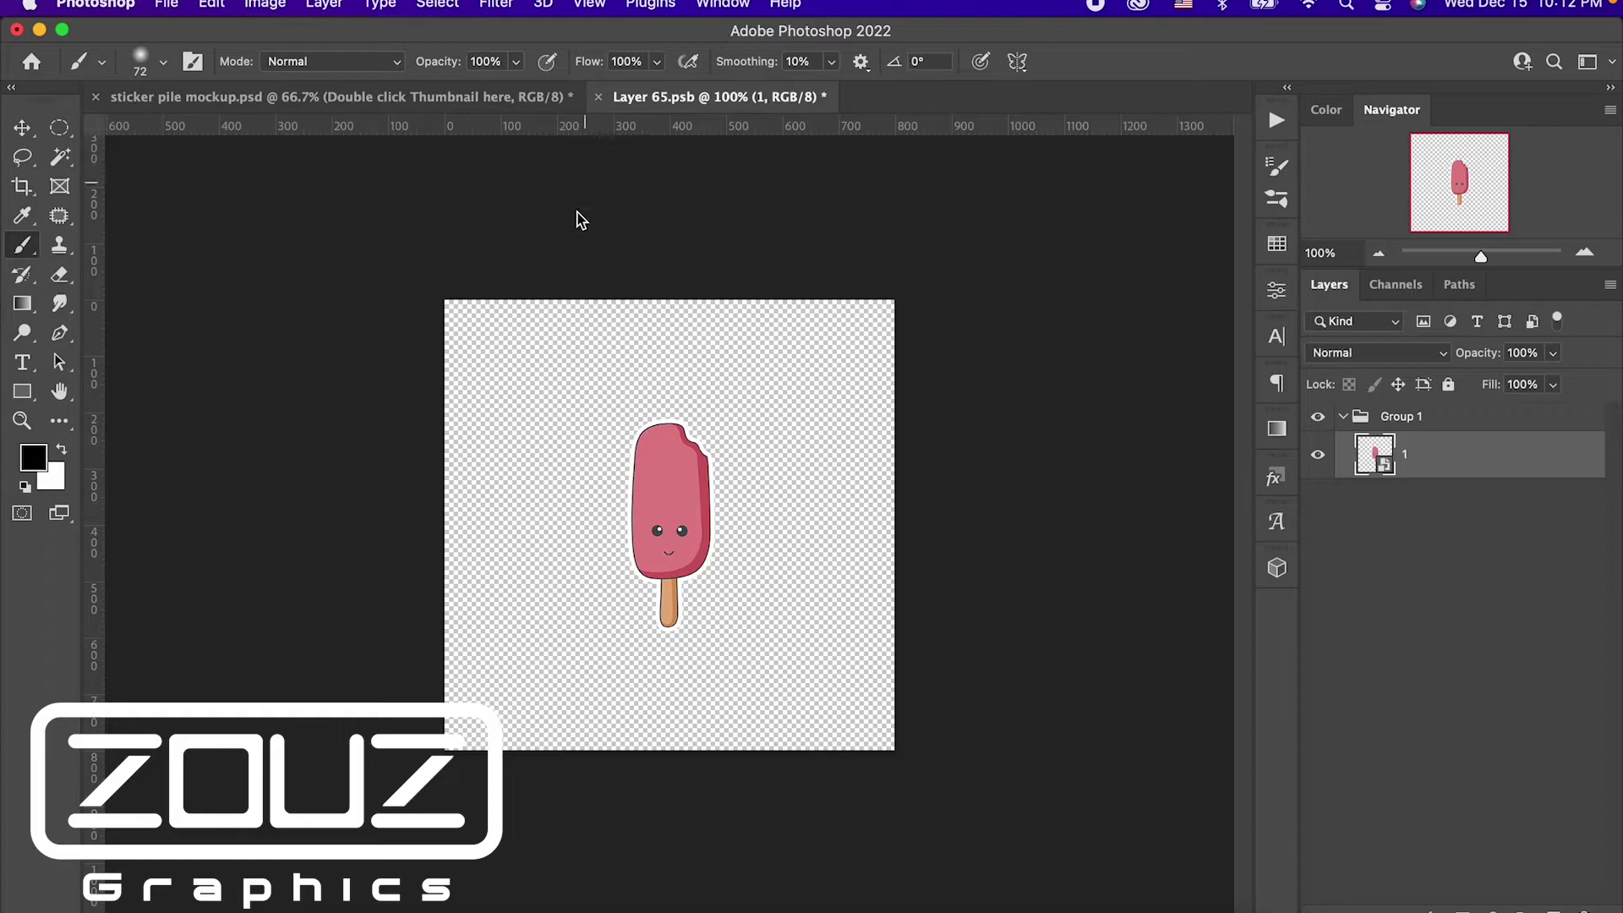
{"action": "left_click", "coordinate": [598, 96]}
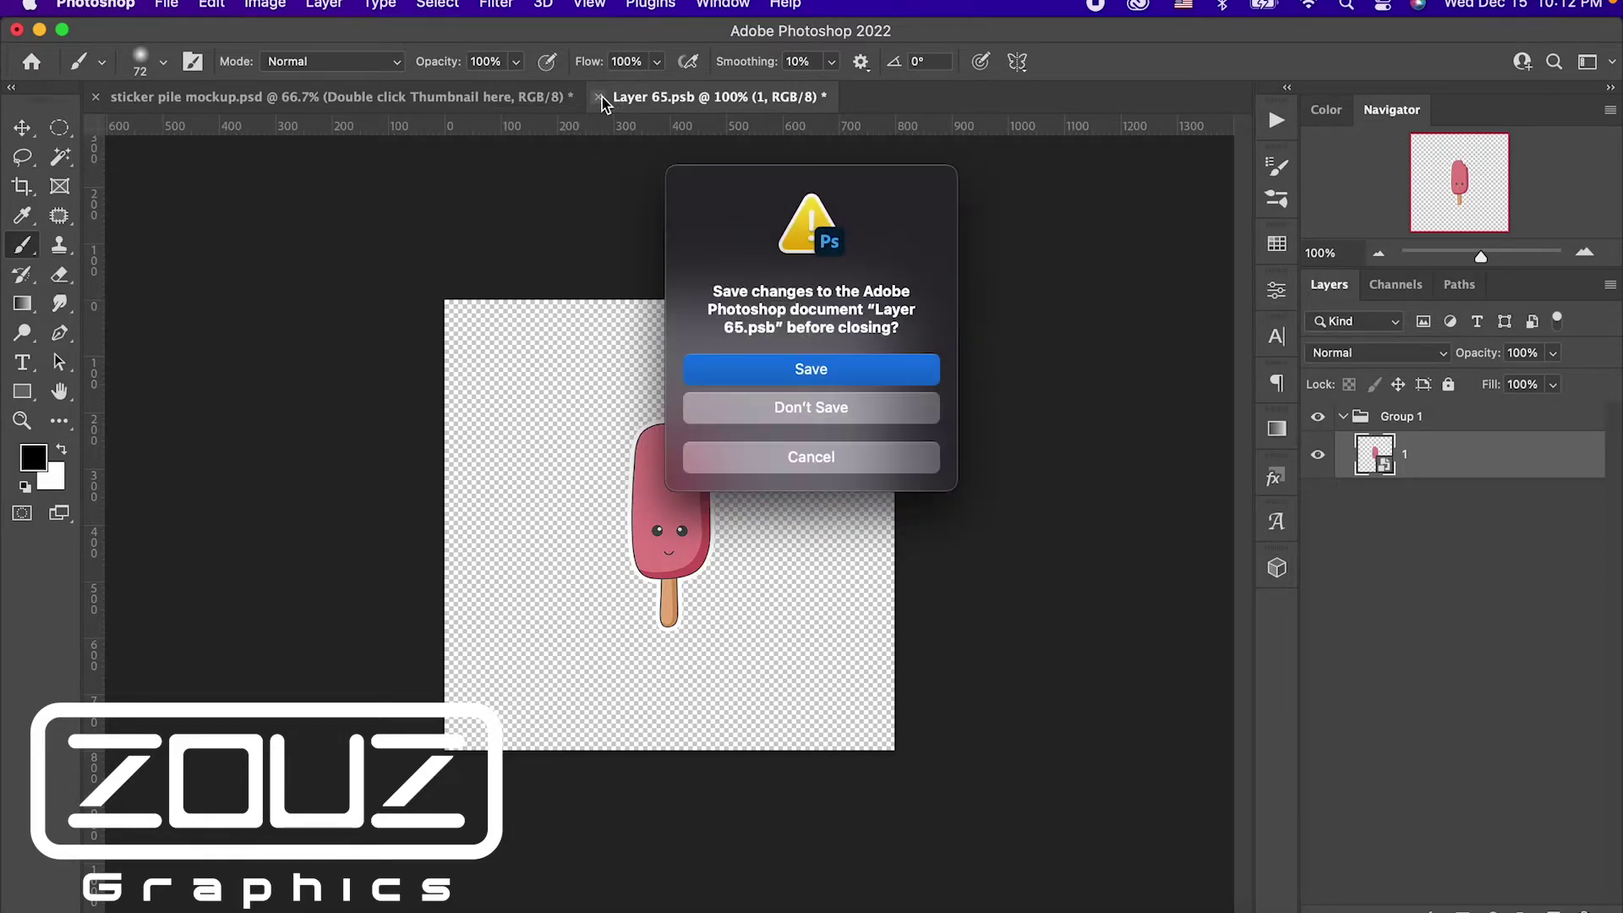
Save the popsicle design into the smart object and hide the white Background layer
{"action": "left_click", "coordinate": [848, 372]}
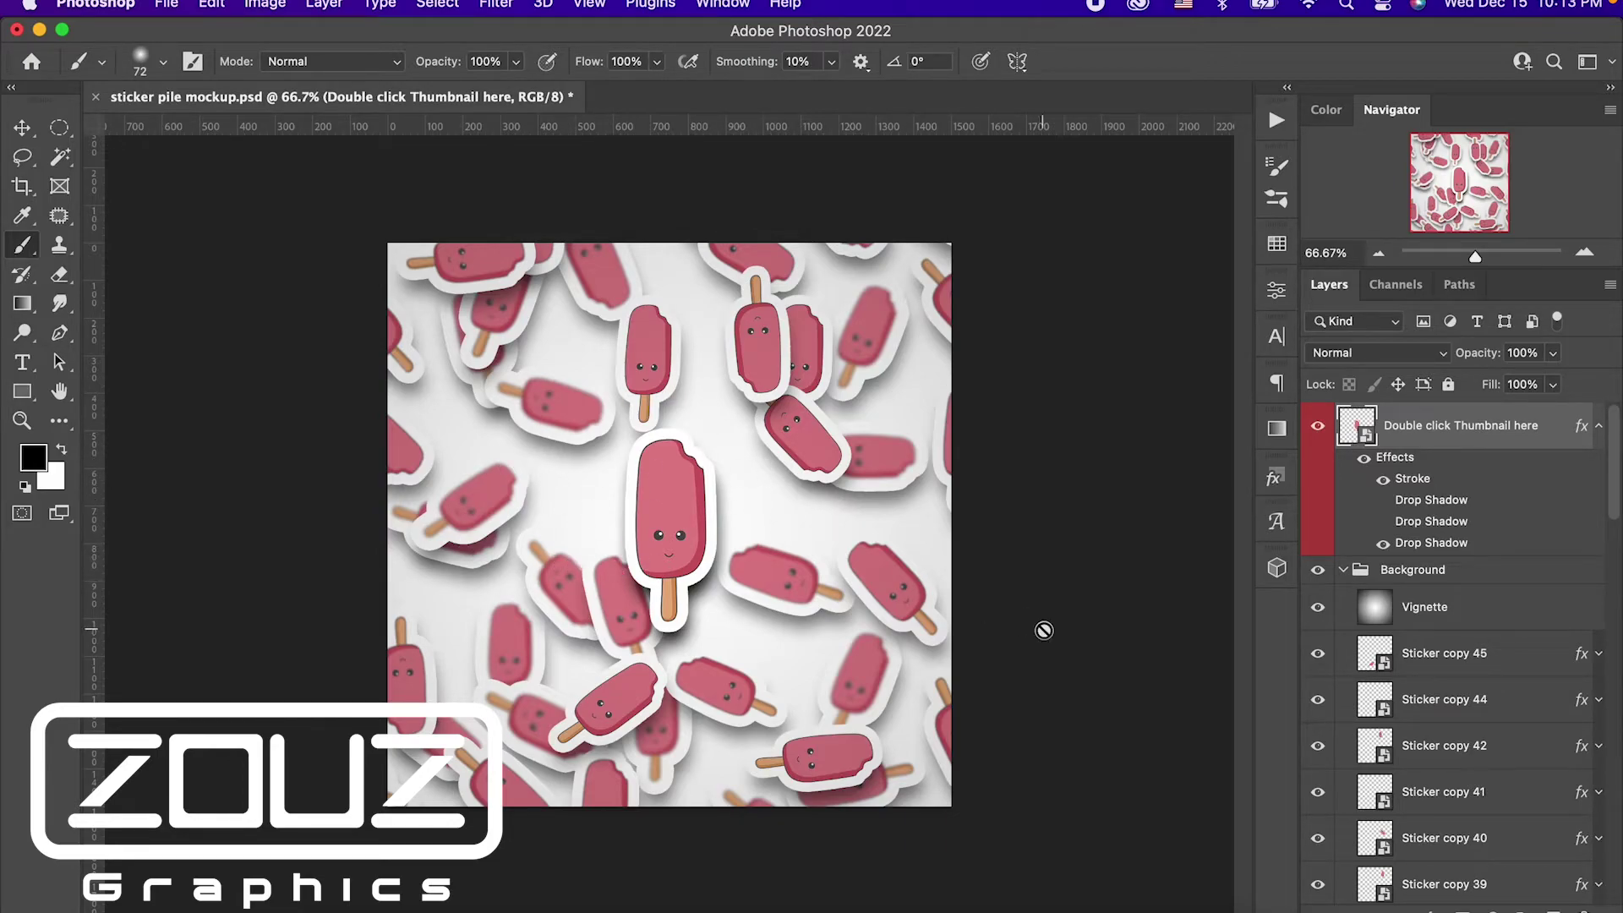
{"action": "scroll", "coordinate": [1335, 600], "scroll_direction": "down", "scroll_amount": 3}
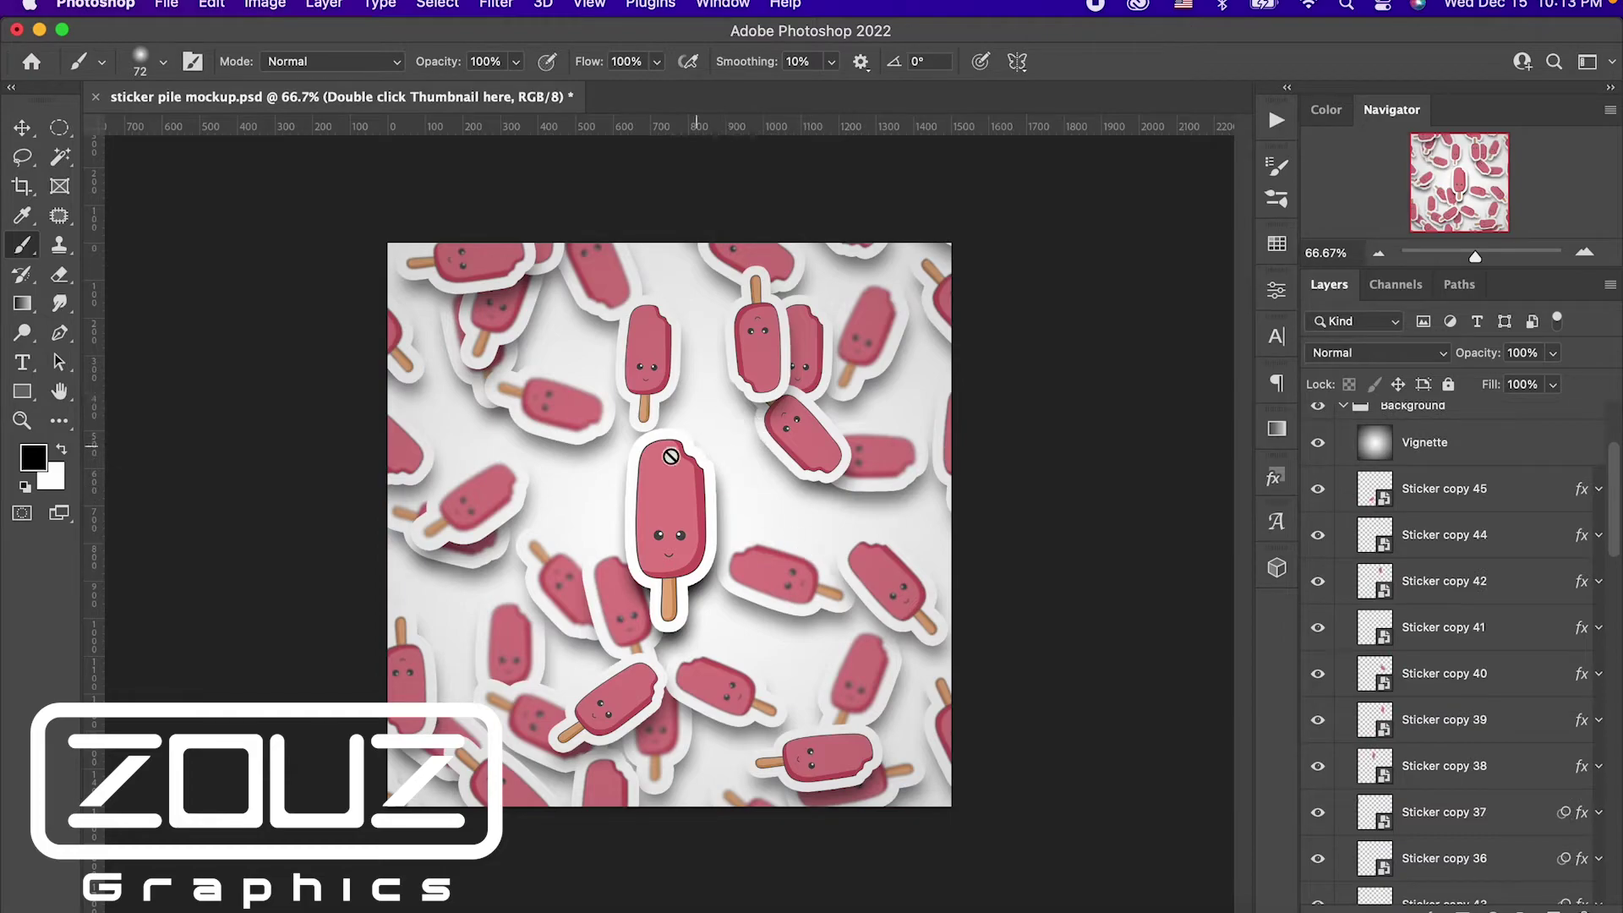
{"action": "scroll", "coordinate": [1407, 613], "scroll_direction": "down", "scroll_amount": 10}
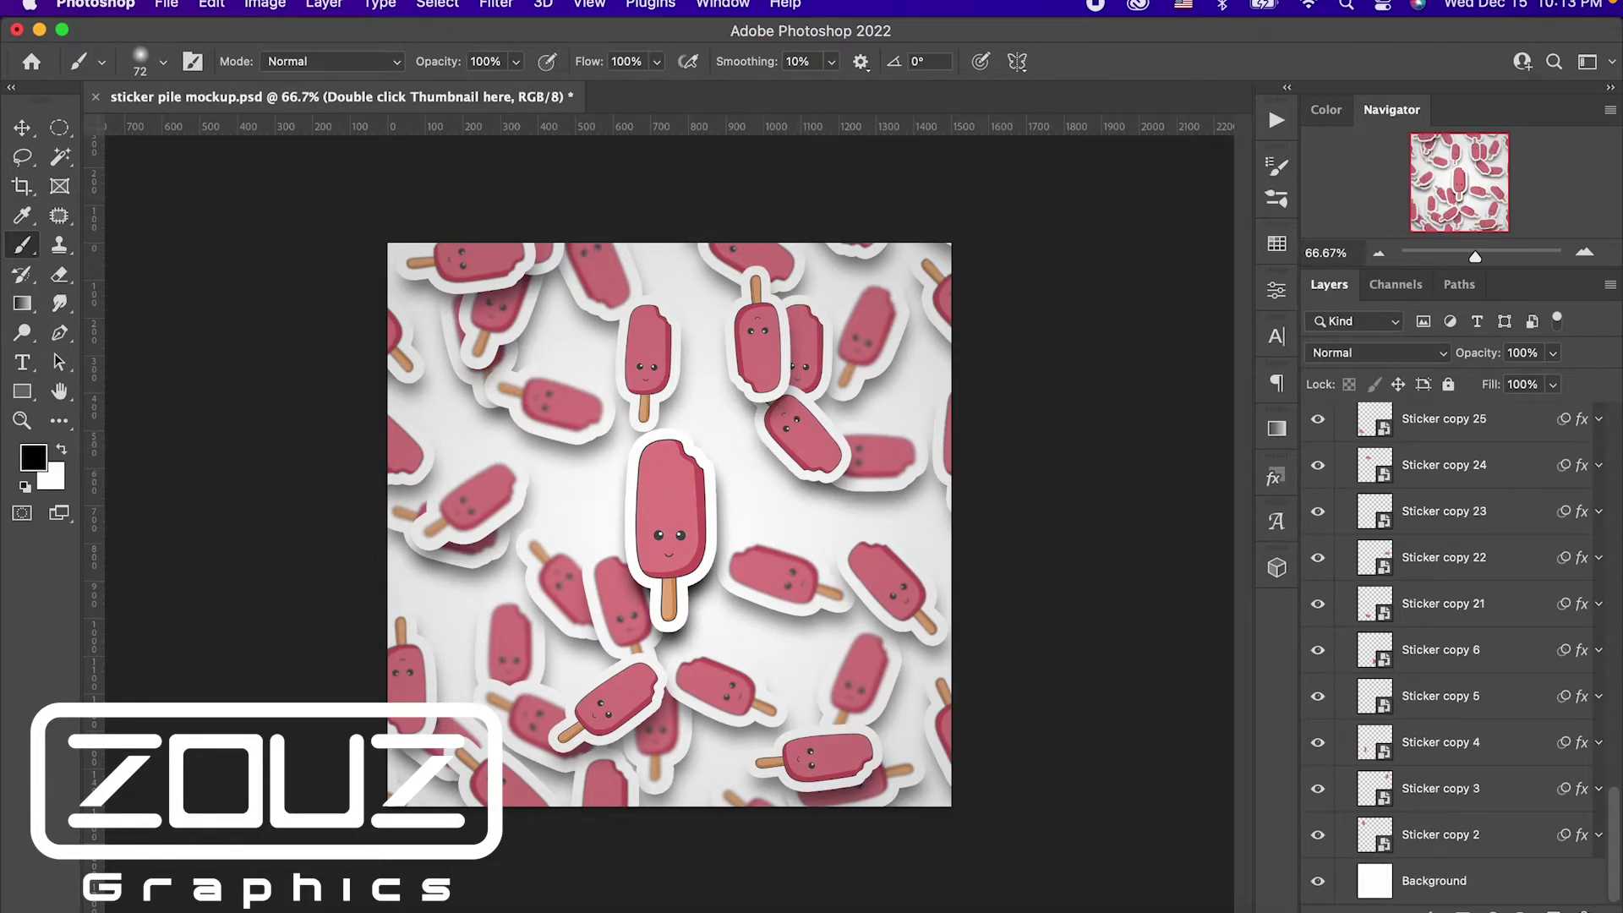
{"action": "left_click", "coordinate": [1317, 881]}
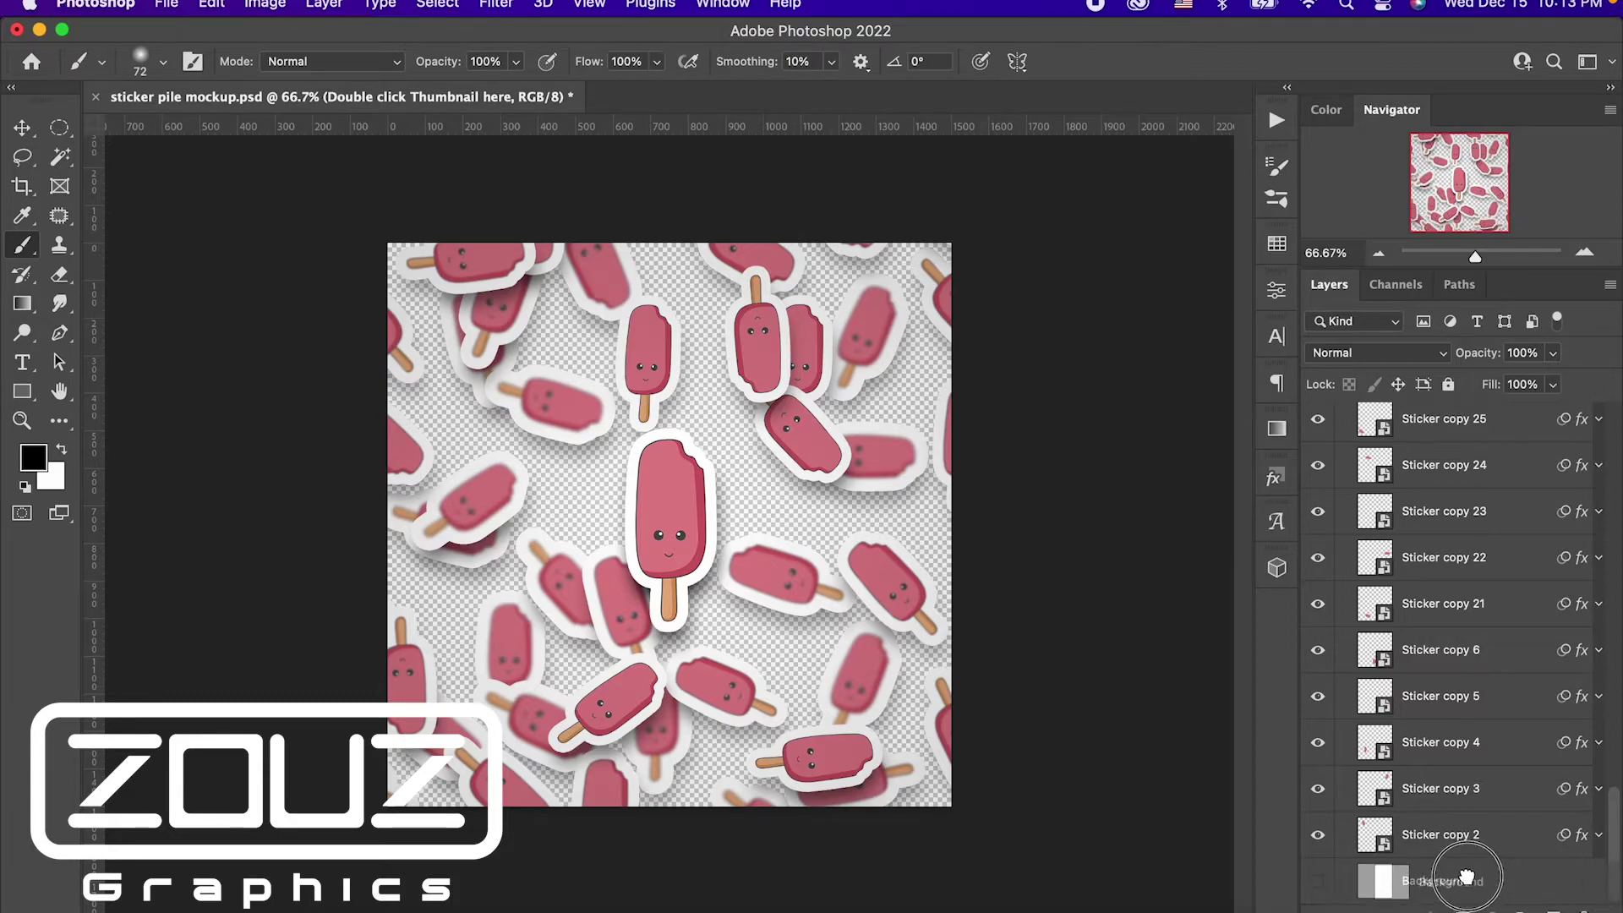
Select the Background, then Sticker copy 4, then Sticker copy 11 layers
{"action": "left_click", "coordinate": [1469, 880]}
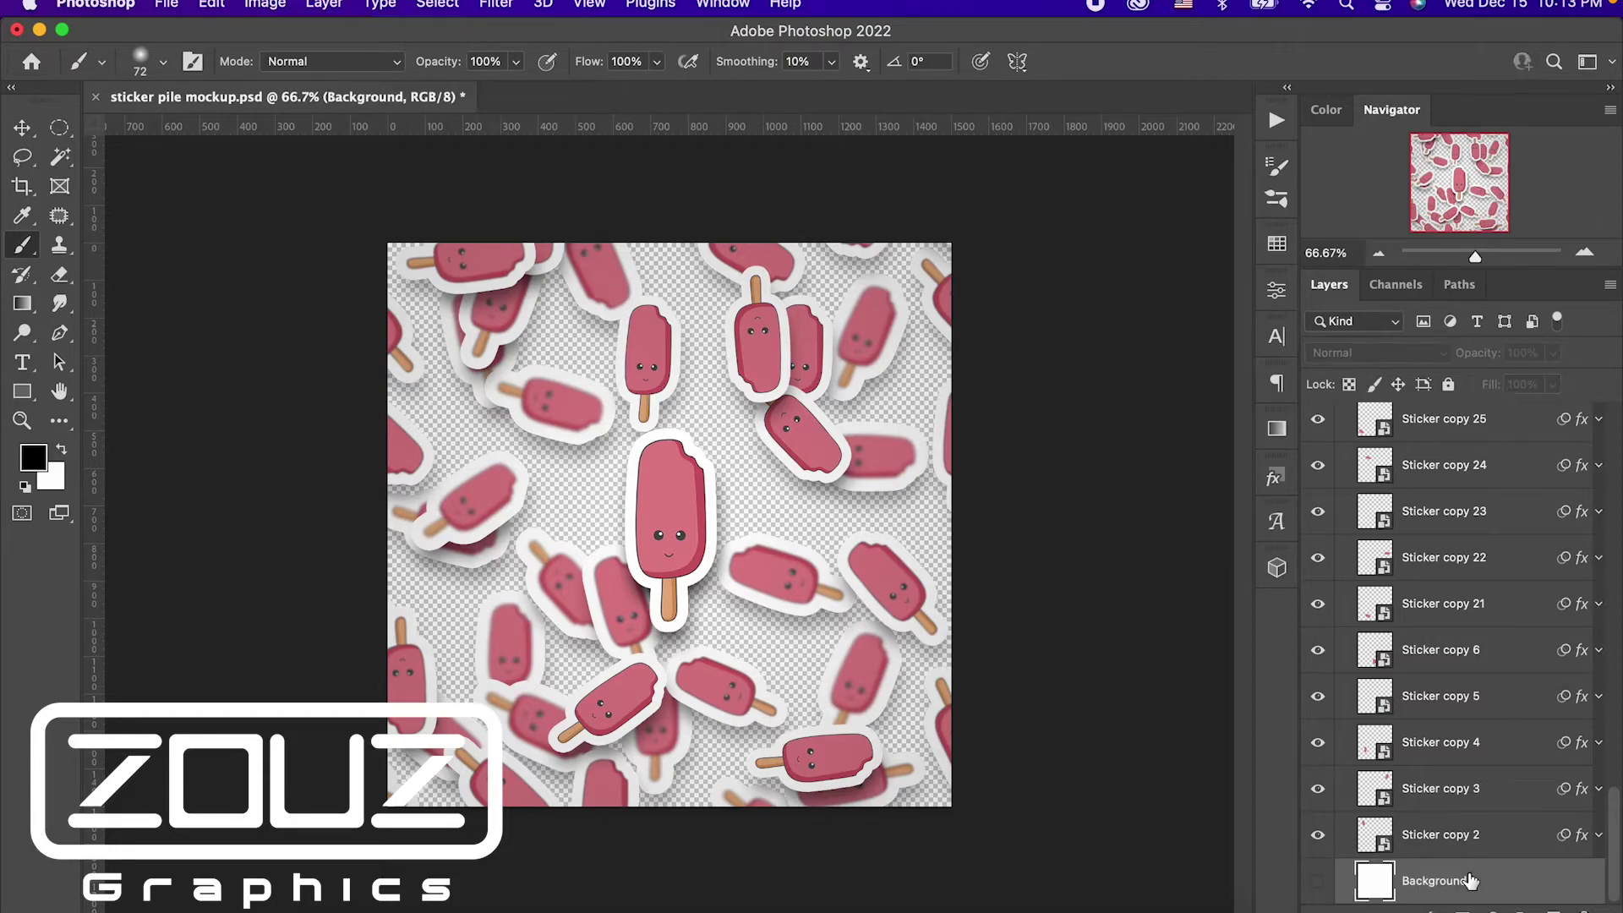
{"action": "left_click", "coordinate": [1481, 756]}
{"action": "scroll", "coordinate": [1481, 608], "scroll_direction": "up", "scroll_amount": 5}
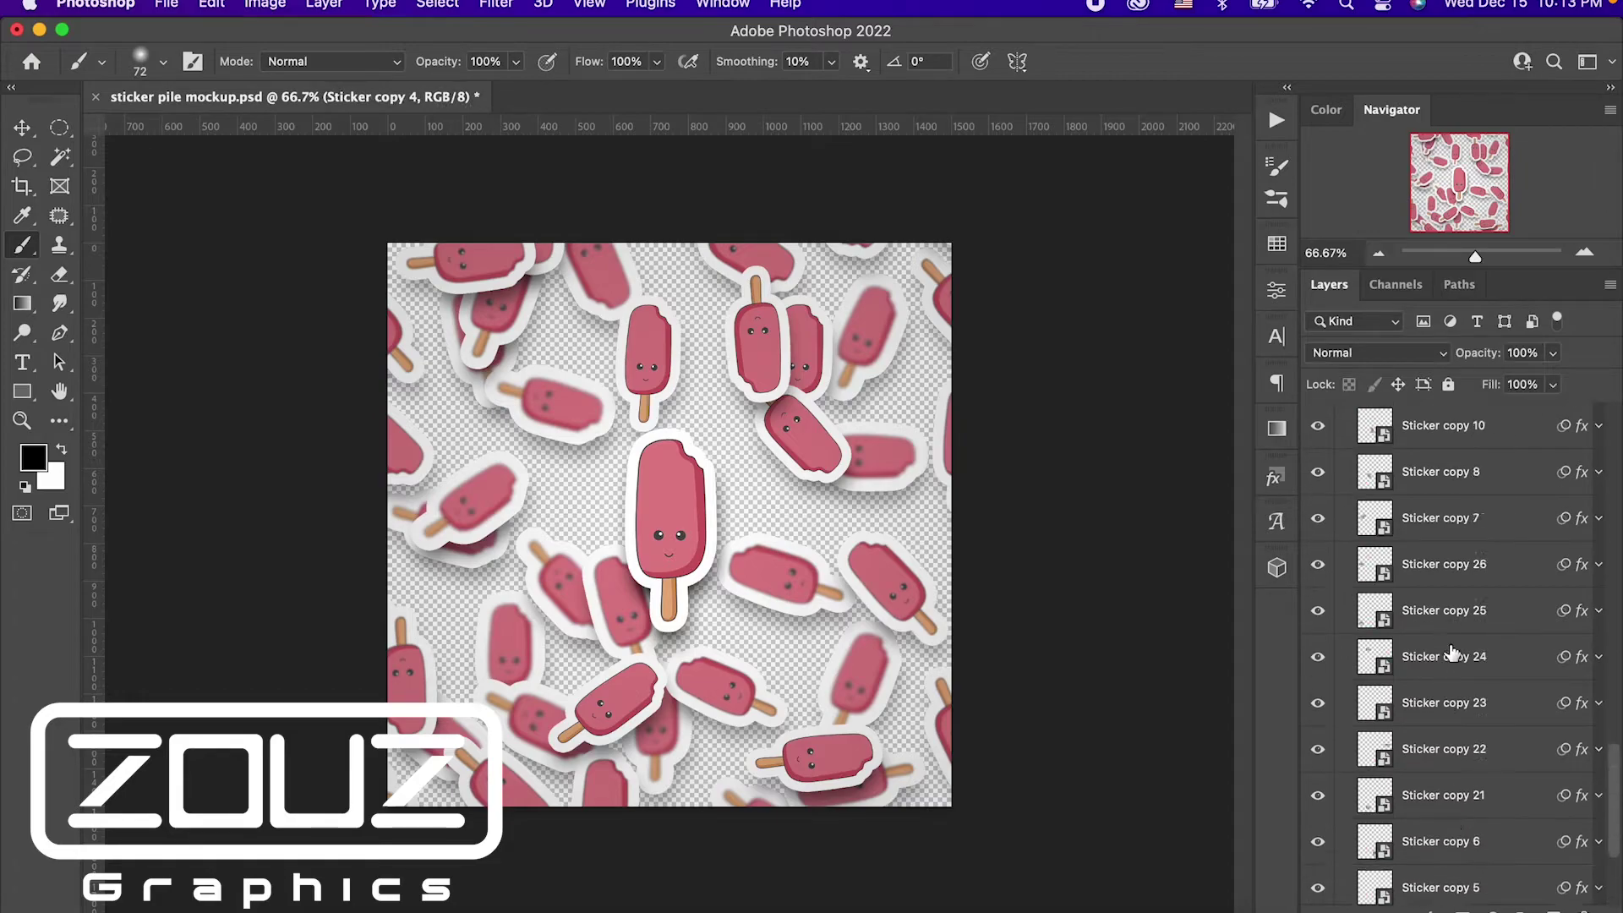
{"action": "left_click", "coordinate": [1436, 589]}
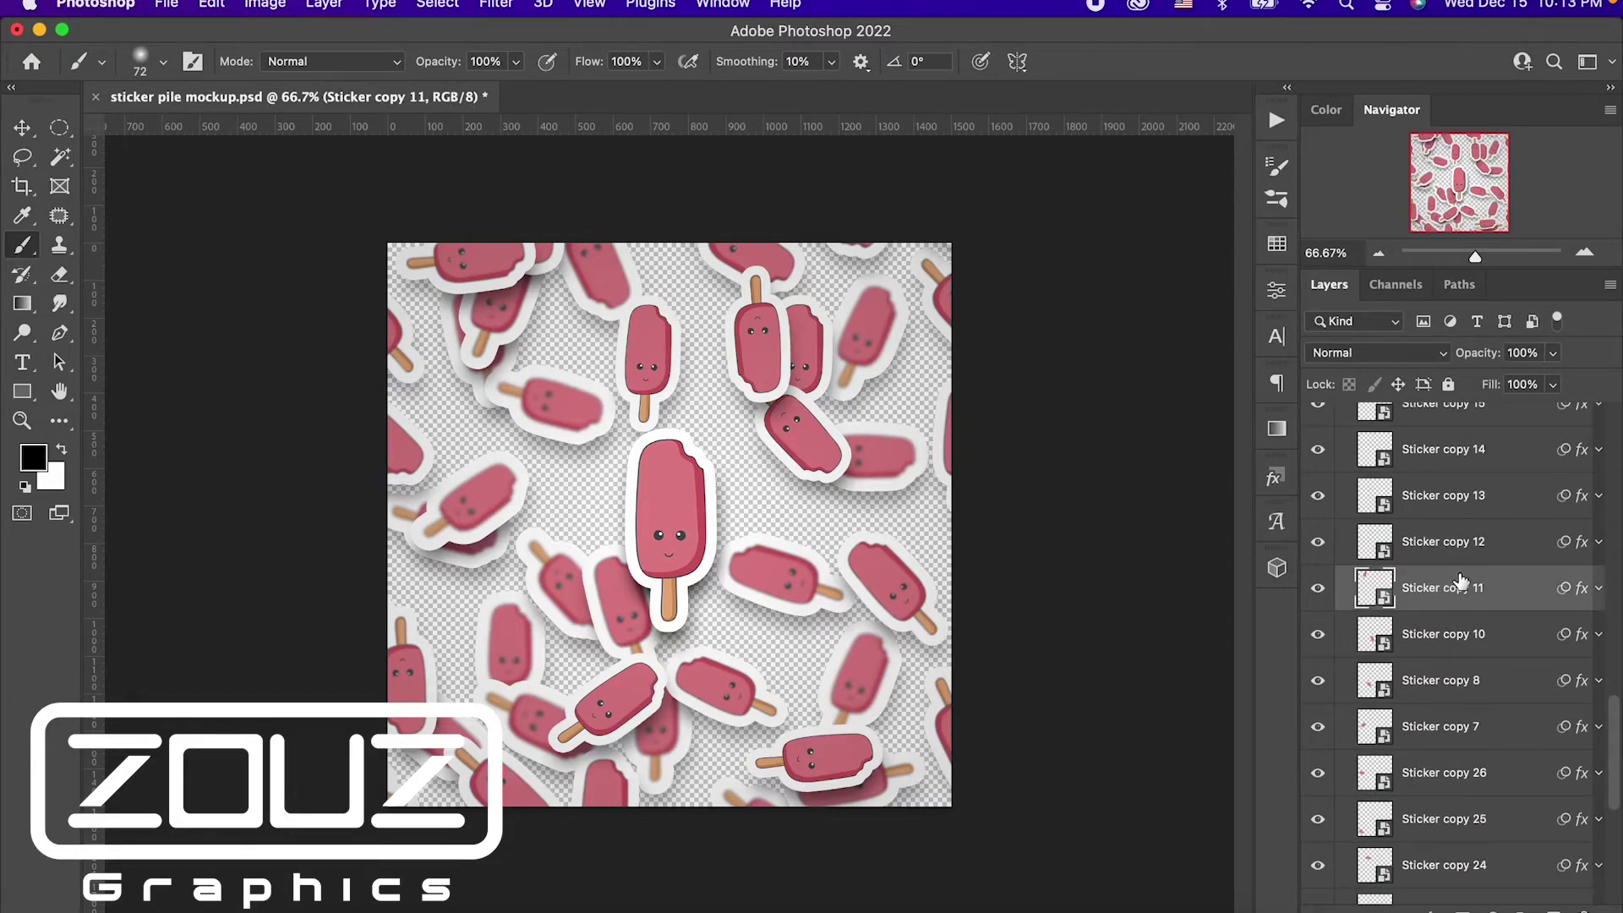
Duplicate Sticker copy 11 and move the copy beside the central popsicle
{"action": "key", "text": "super+j"}
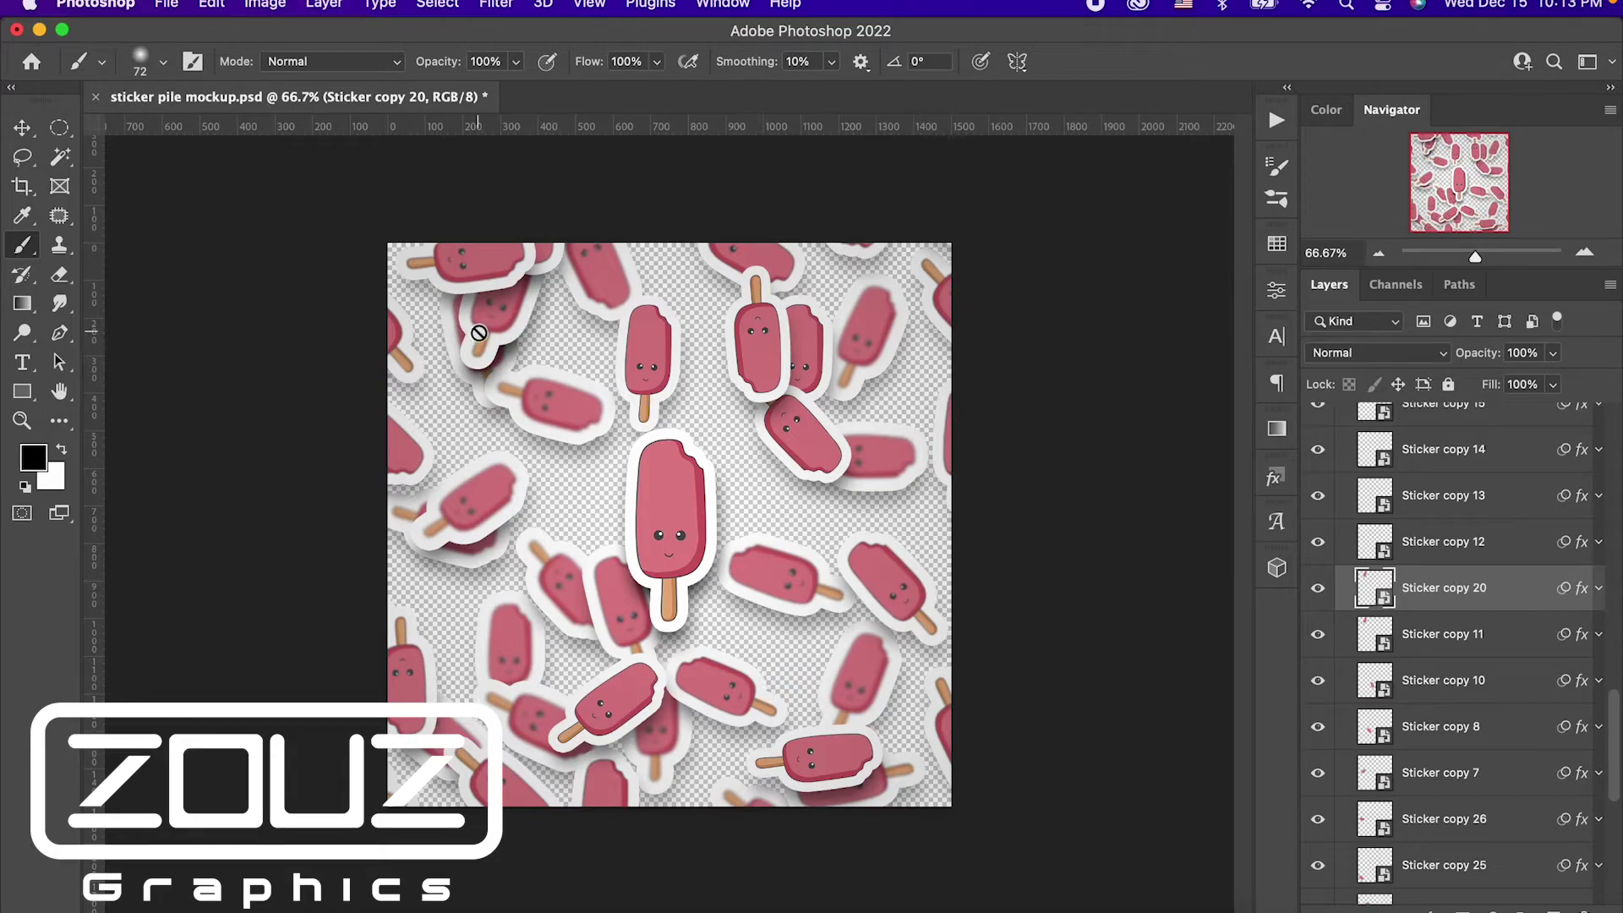
{"action": "left_click", "coordinate": [32, 133]}
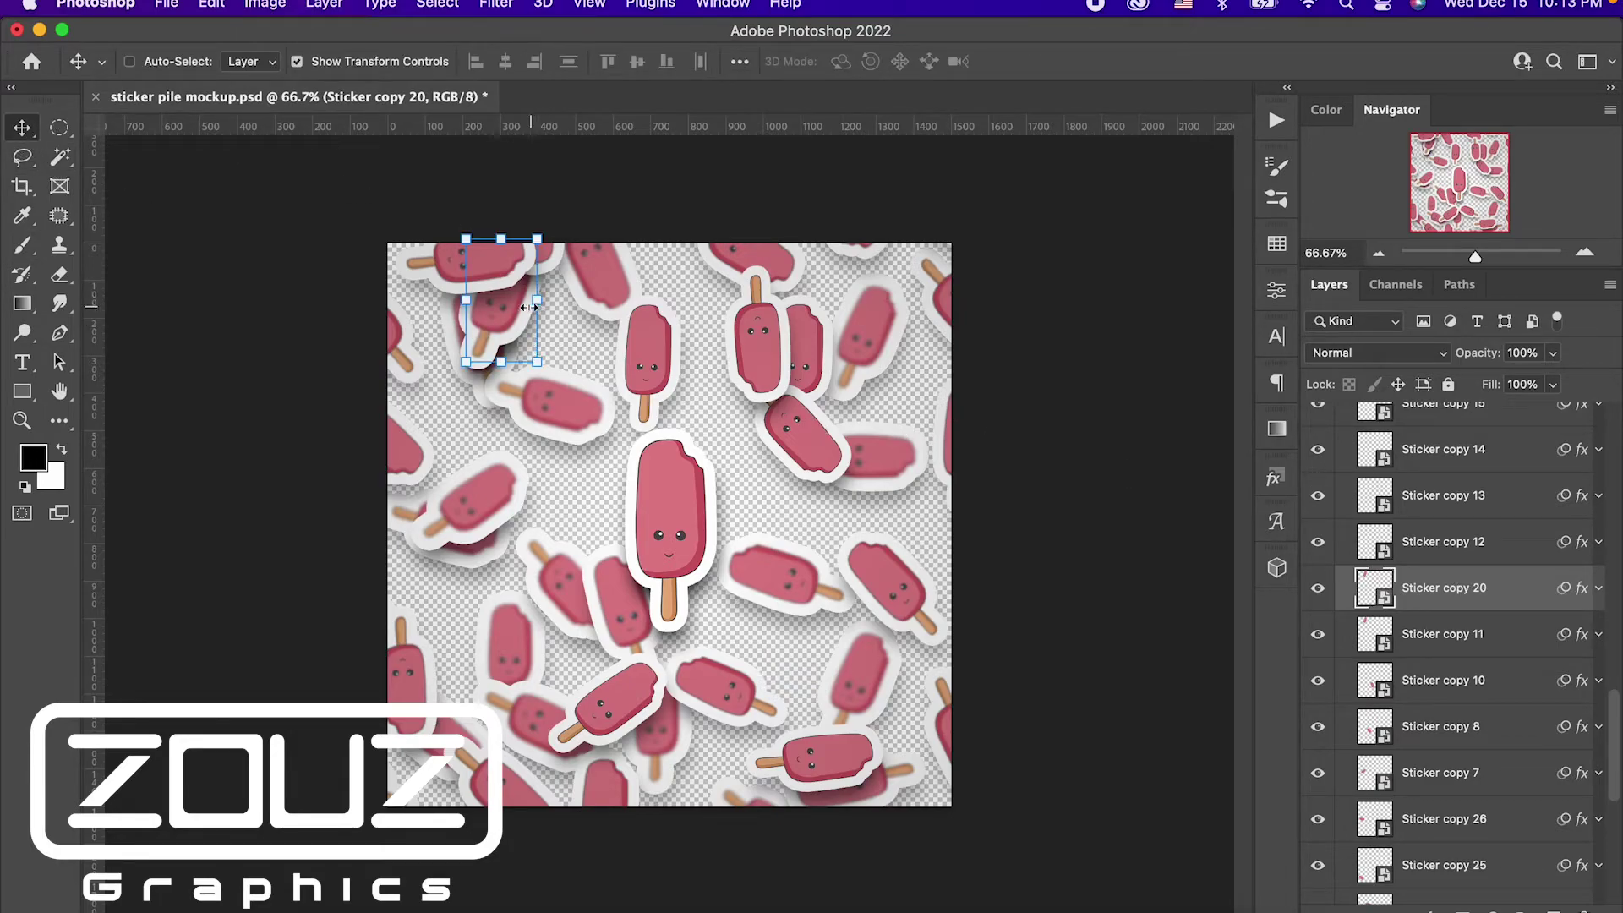
{"action": "left_click_drag", "start_coordinate": [528, 308], "coordinate": [732, 485]}
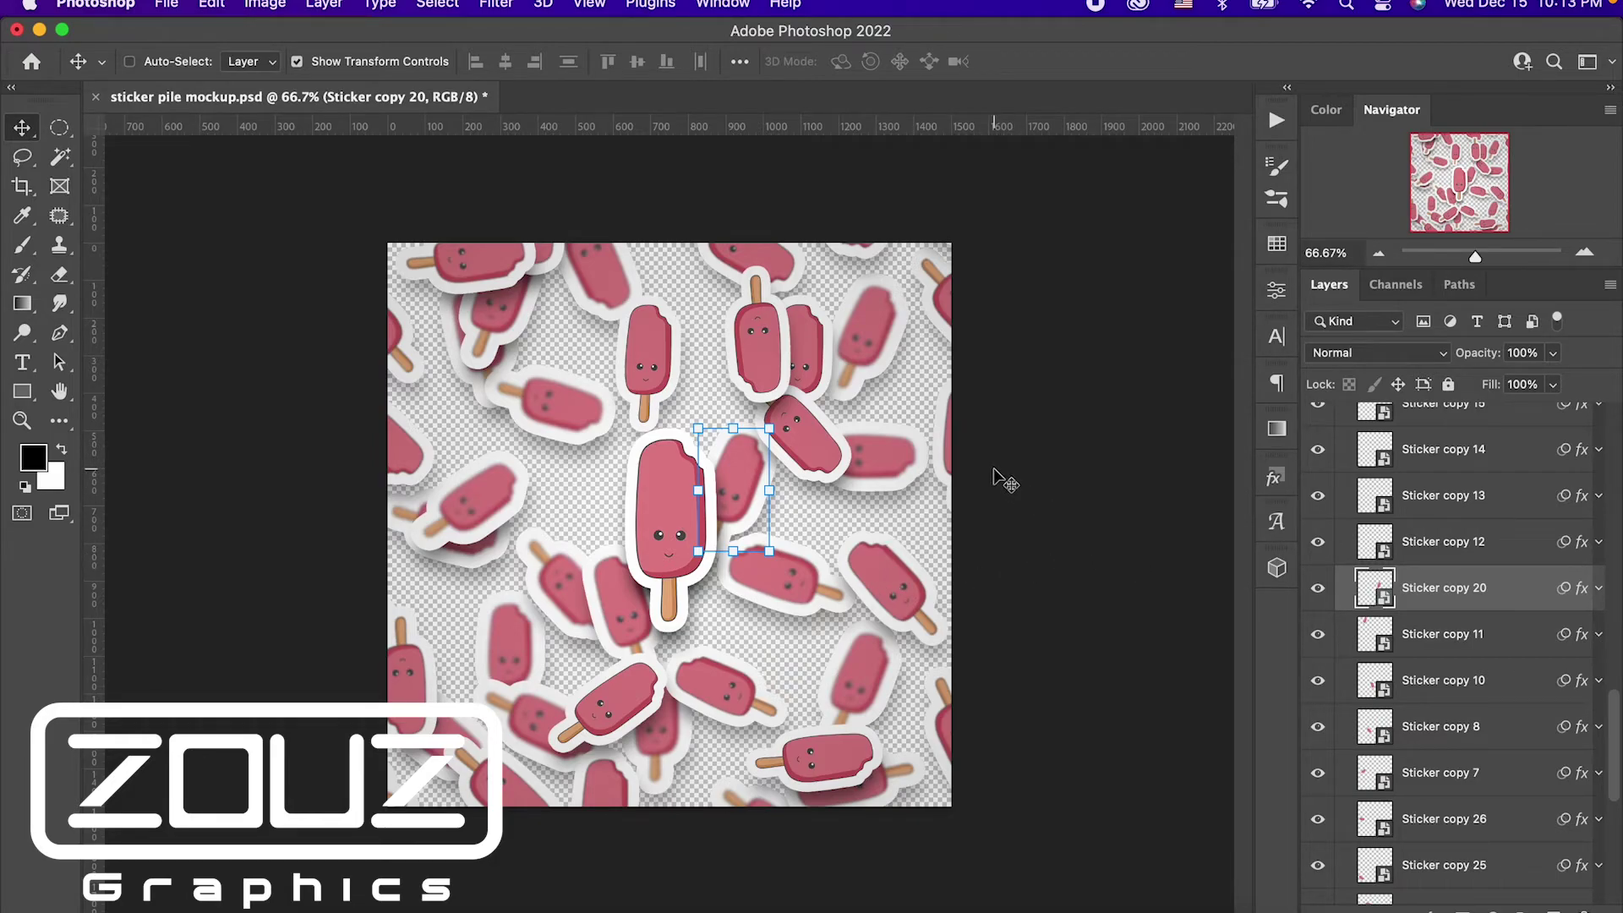
{"action": "scroll", "coordinate": [1561, 523], "scroll_direction": "up", "scroll_amount": 15}
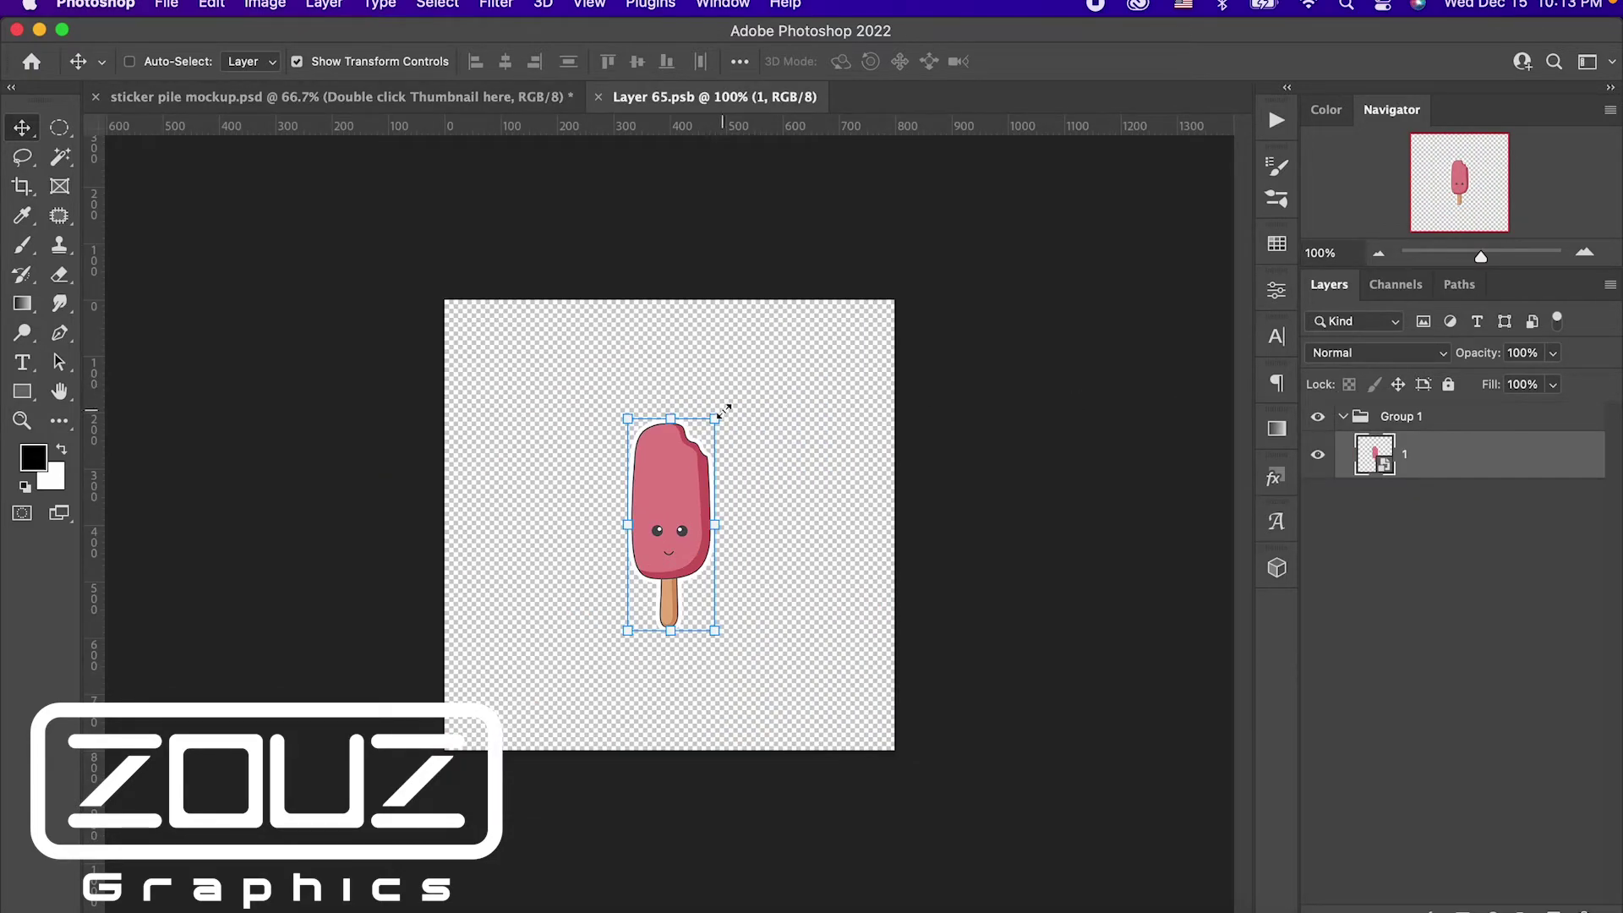
Enlarge the popsicle to about 202% and save it back into Layer 65.psb
{"action": "left_click_drag", "start_coordinate": [723, 409], "coordinate": [941, 306]}
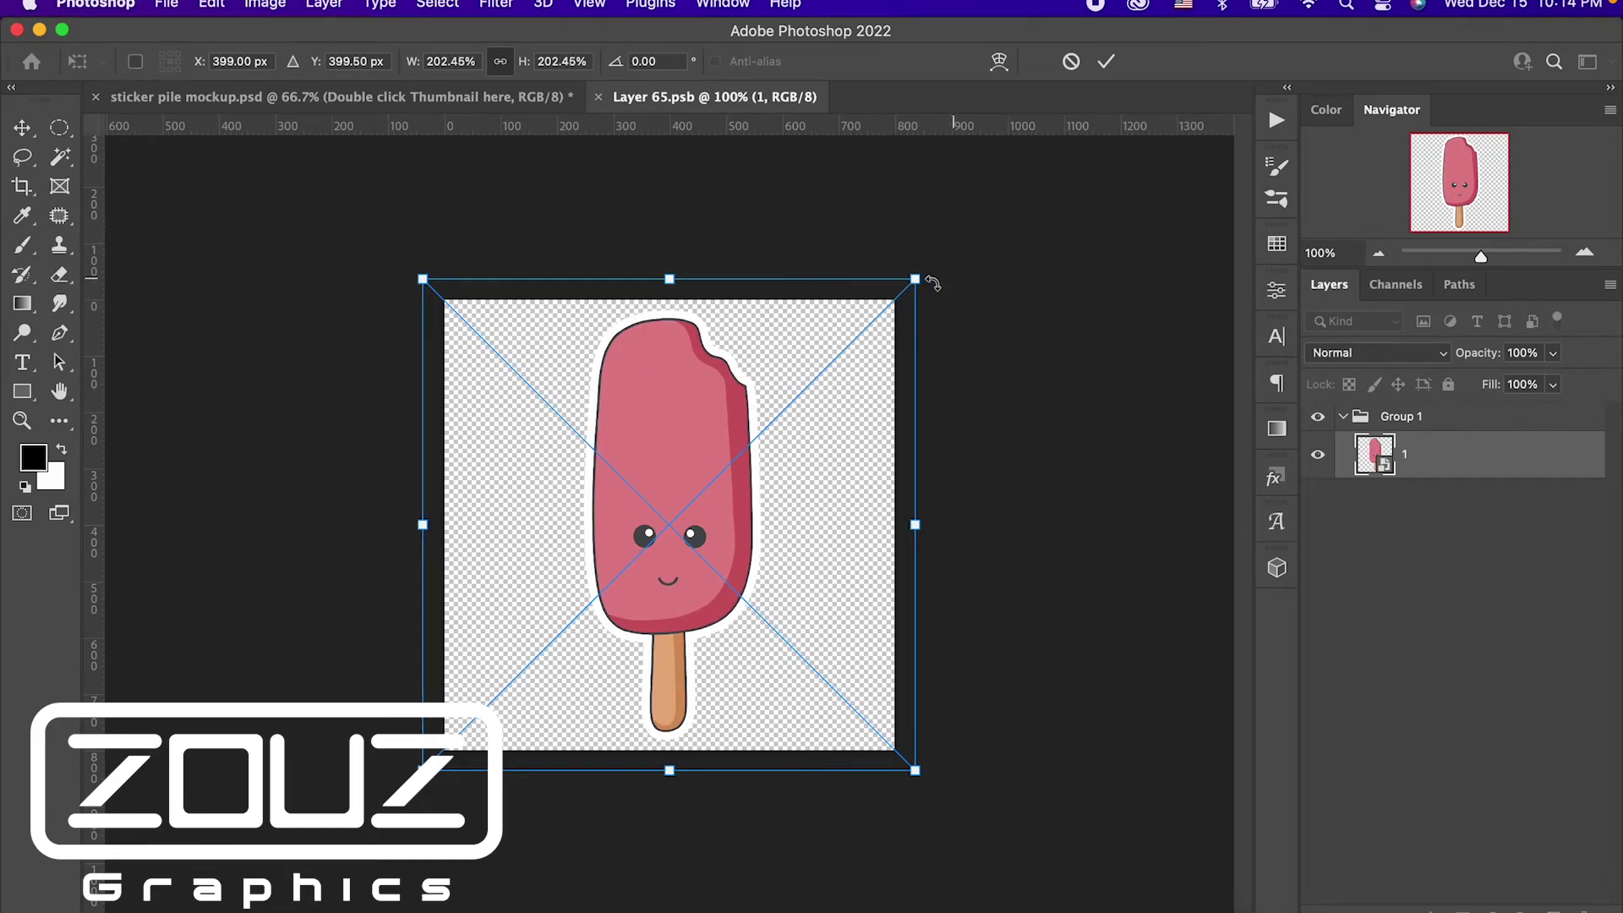
{"action": "left_click", "coordinate": [1107, 64]}
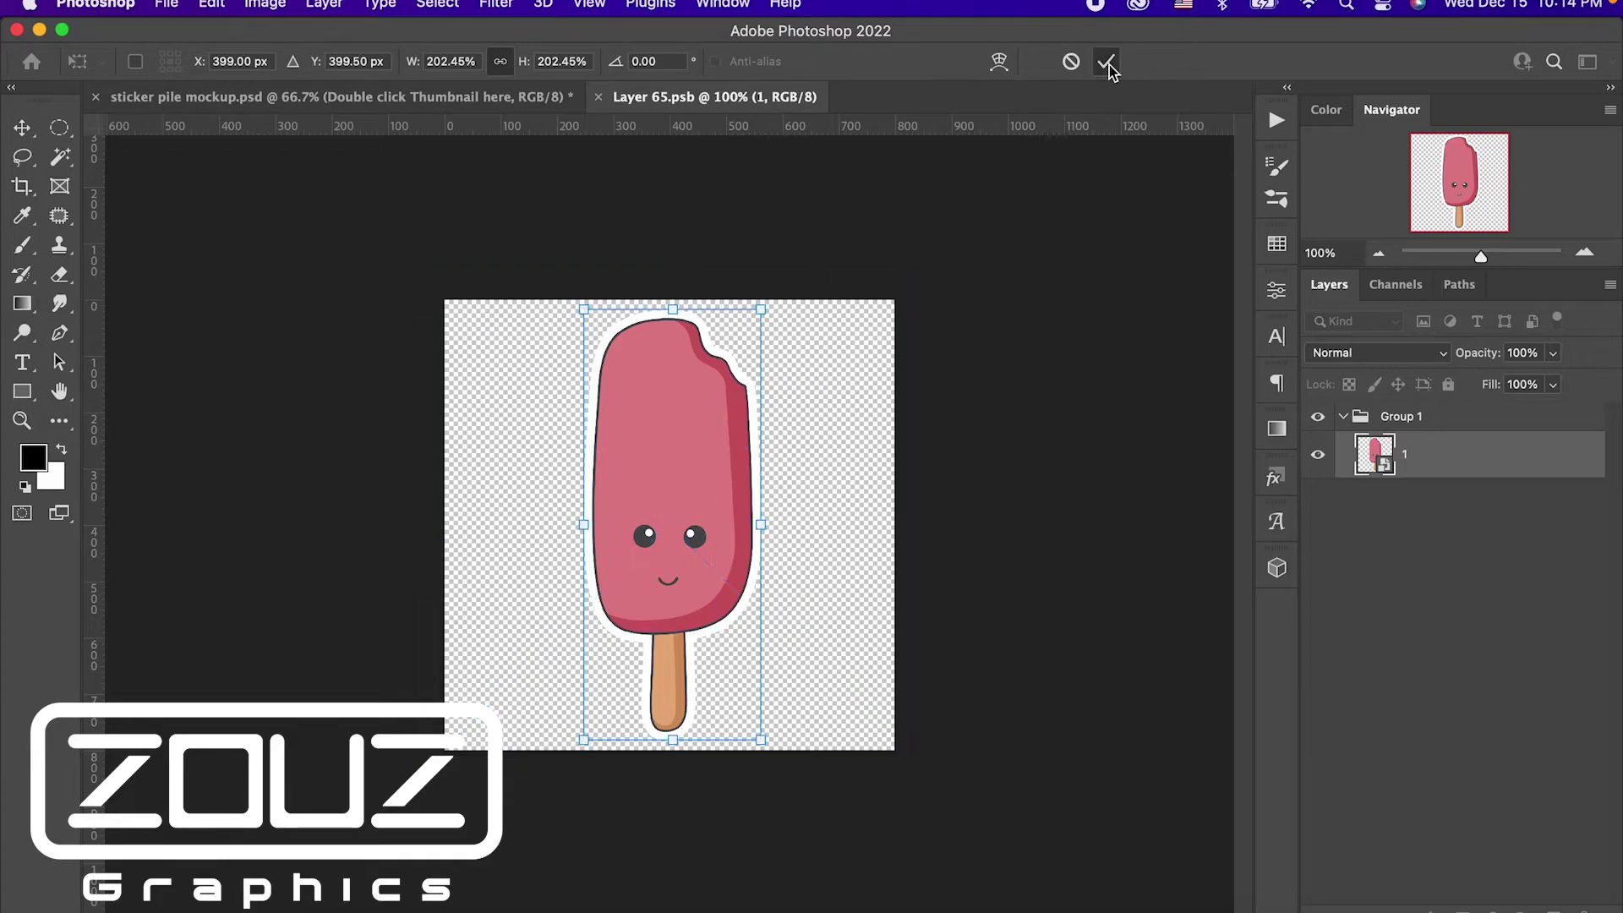
{"action": "left_click", "coordinate": [599, 96]}
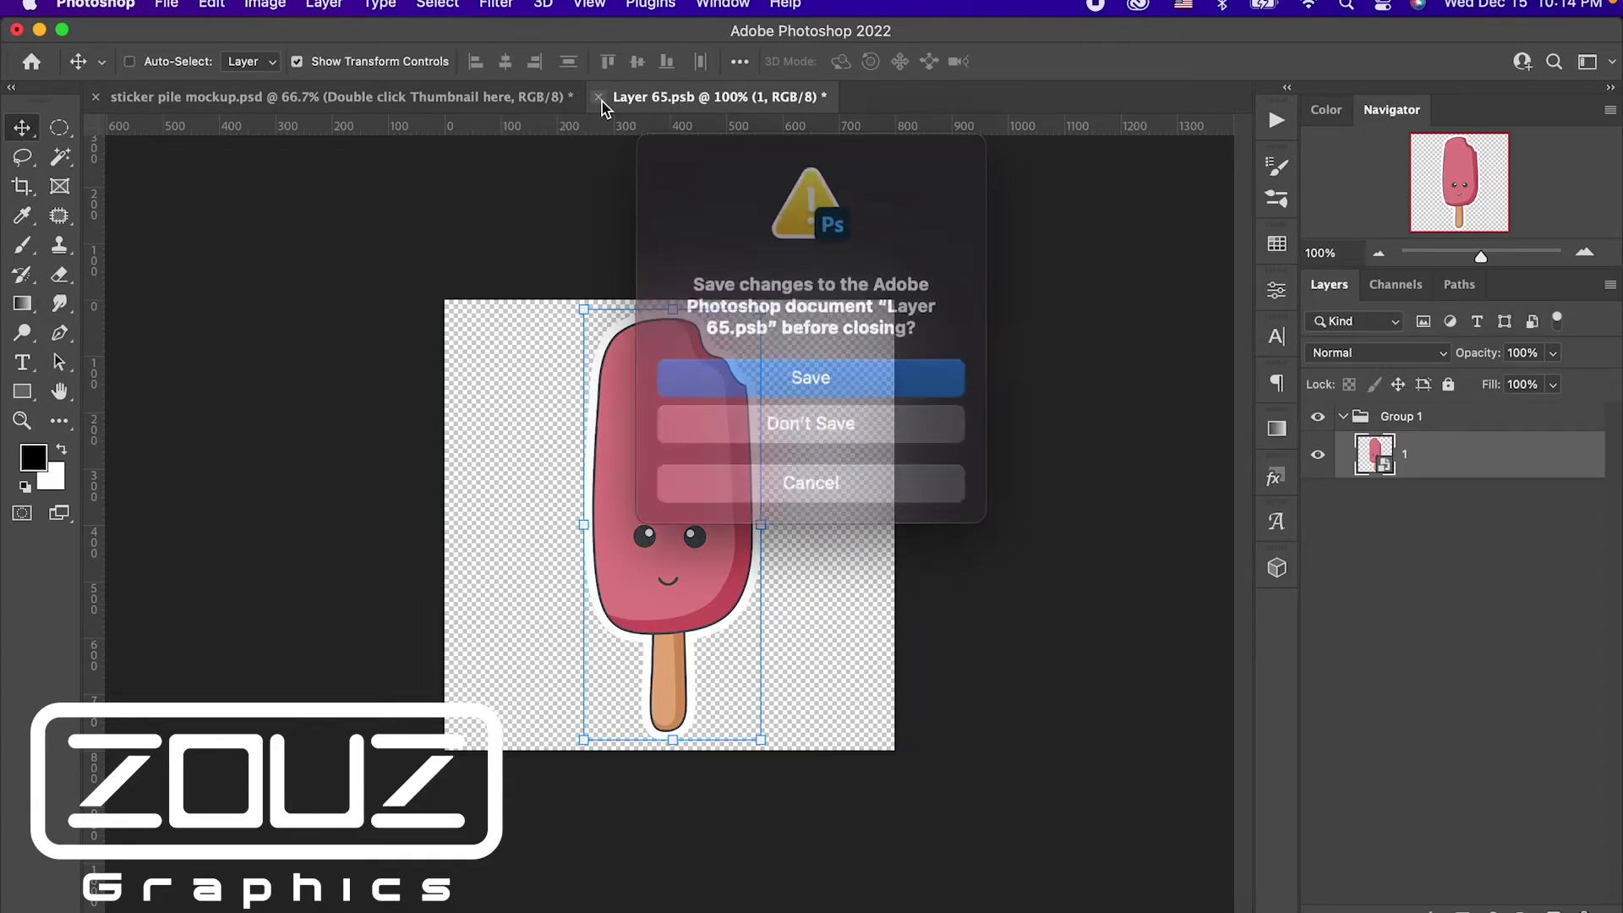
{"action": "left_click", "coordinate": [824, 382]}
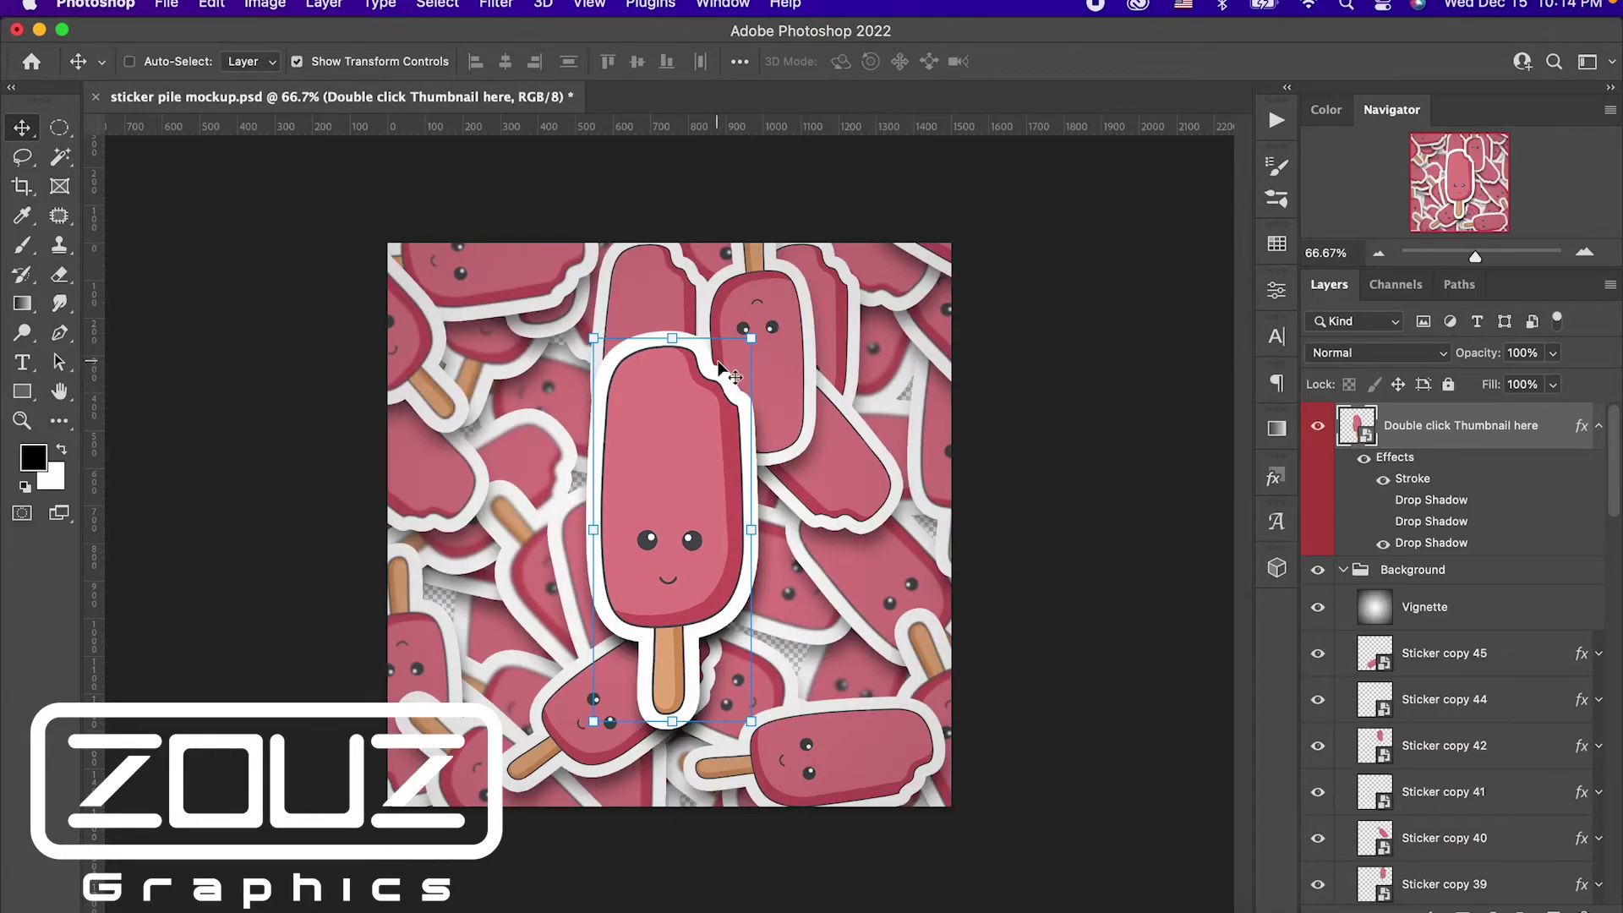
Switch to the Brush tool, select Sticker copy 2, and bring up the fill/adjustment layer list
{"action": "left_click", "coordinate": [34, 249]}
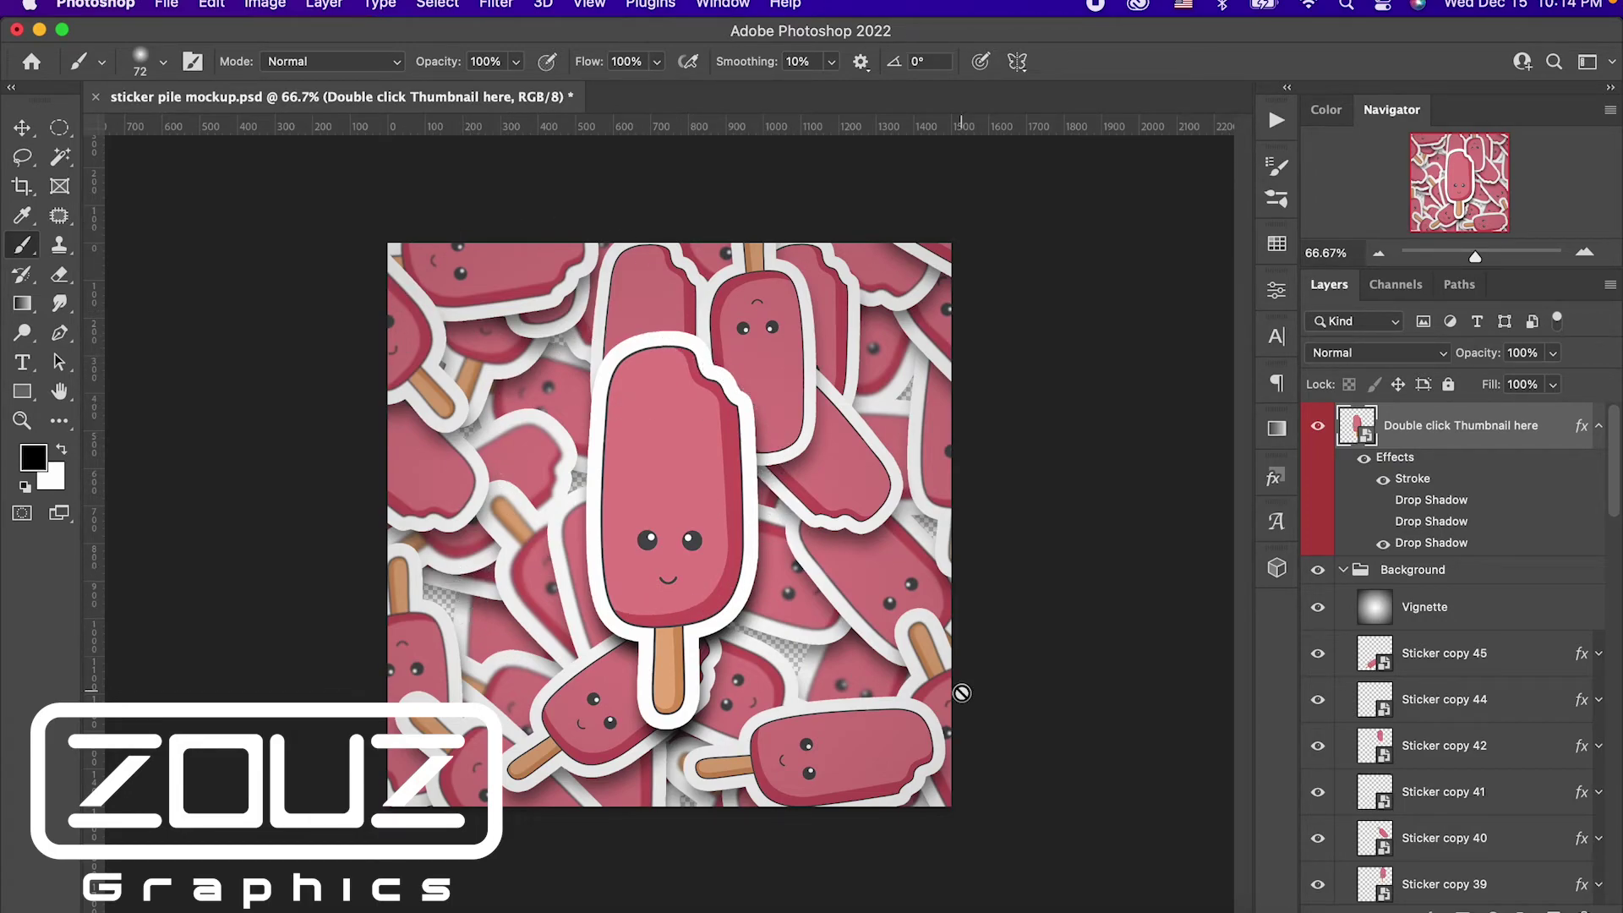
{"action": "scroll", "coordinate": [1475, 633], "scroll_direction": "down", "scroll_amount": 15}
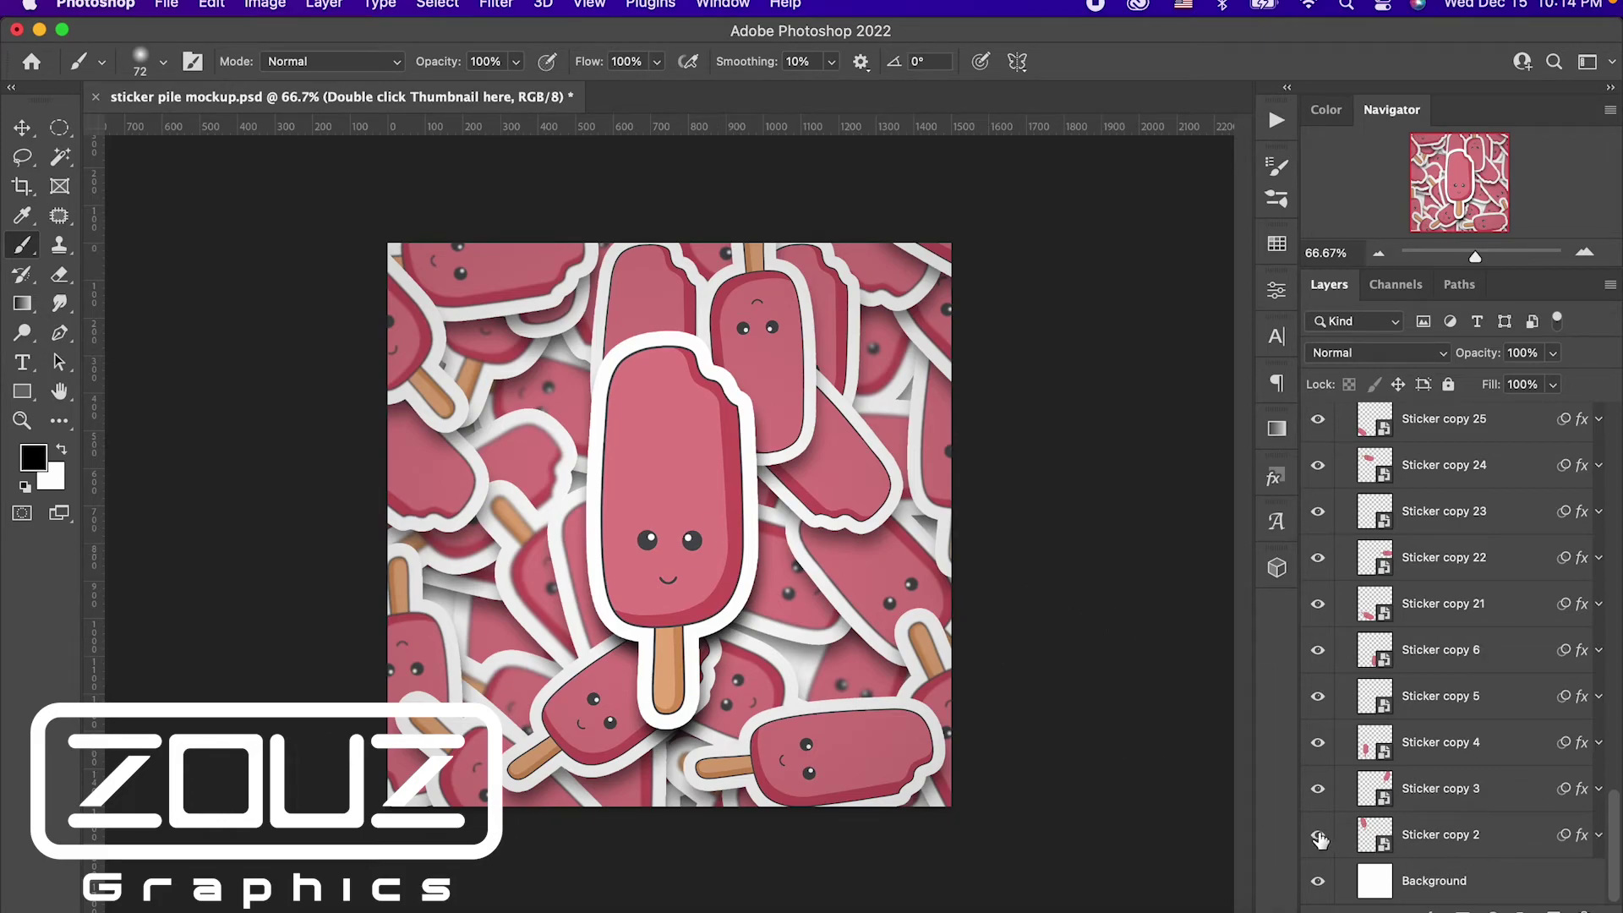
{"action": "left_click", "coordinate": [1478, 856]}
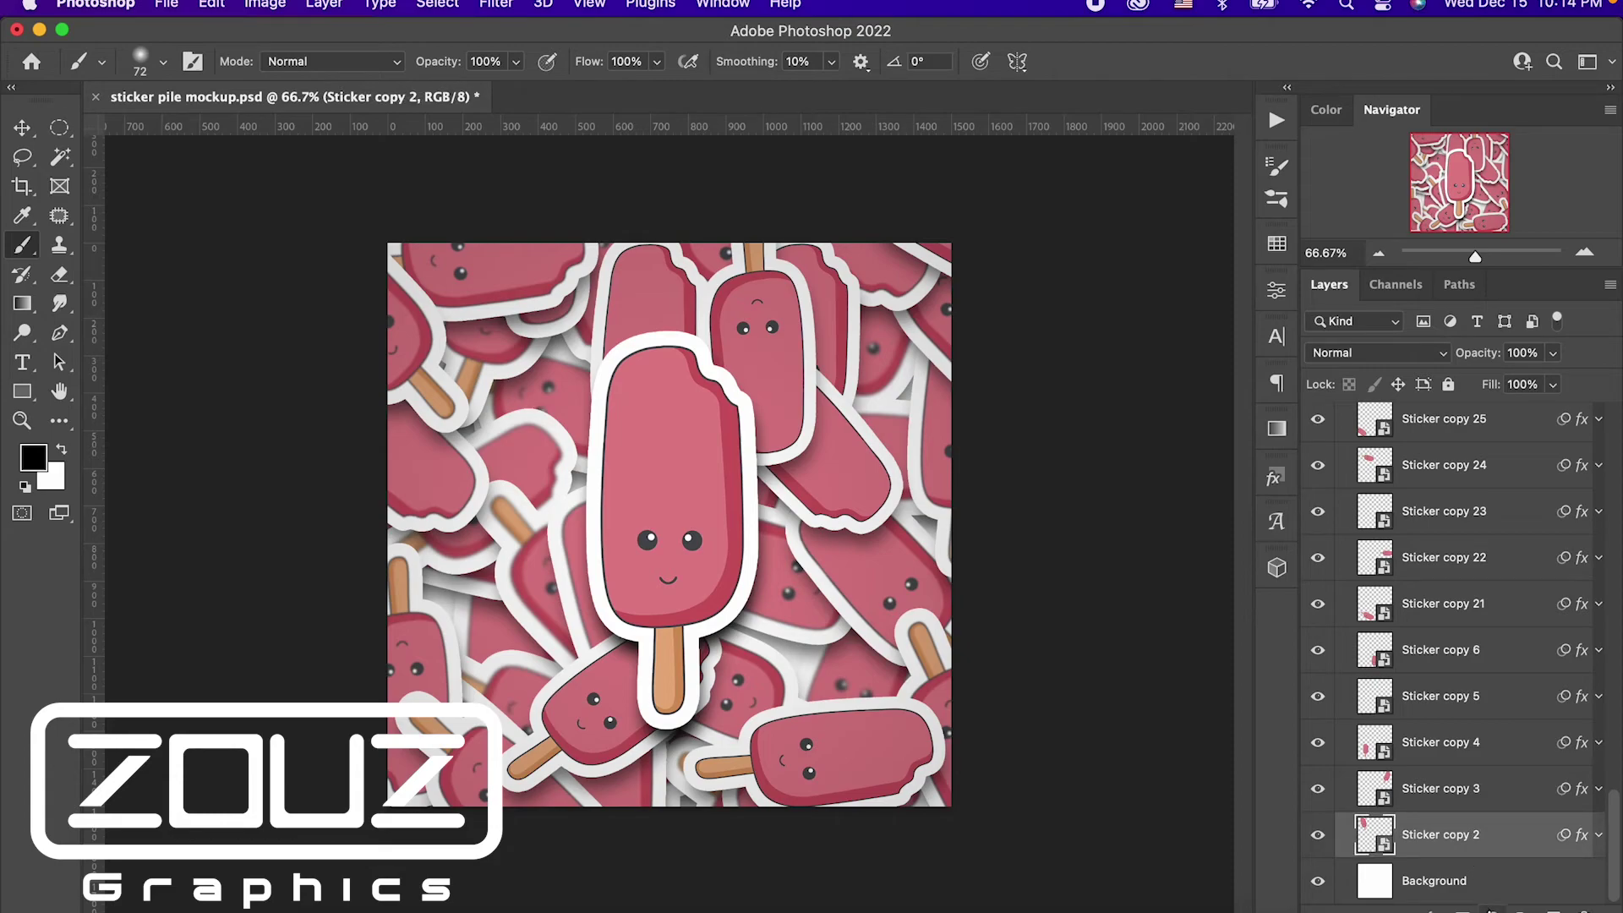
{"action": "left_click", "coordinate": [1492, 908]}
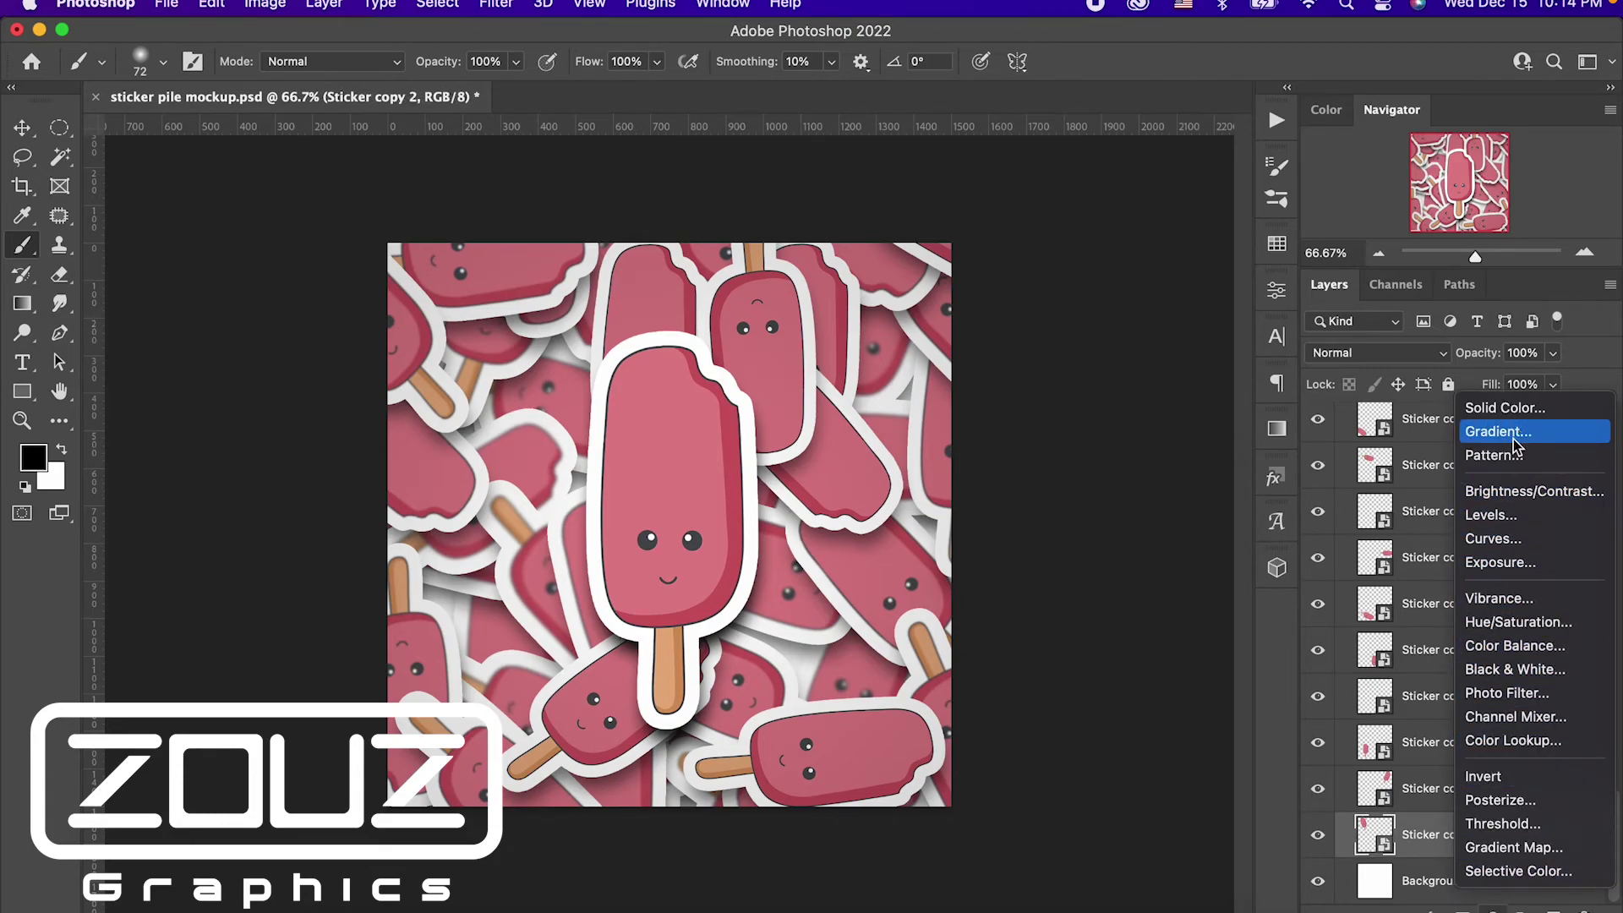
Add a Solid Color fill layer in white (#ffffff) above Sticker copy 2
{"action": "left_click", "coordinate": [1508, 408]}
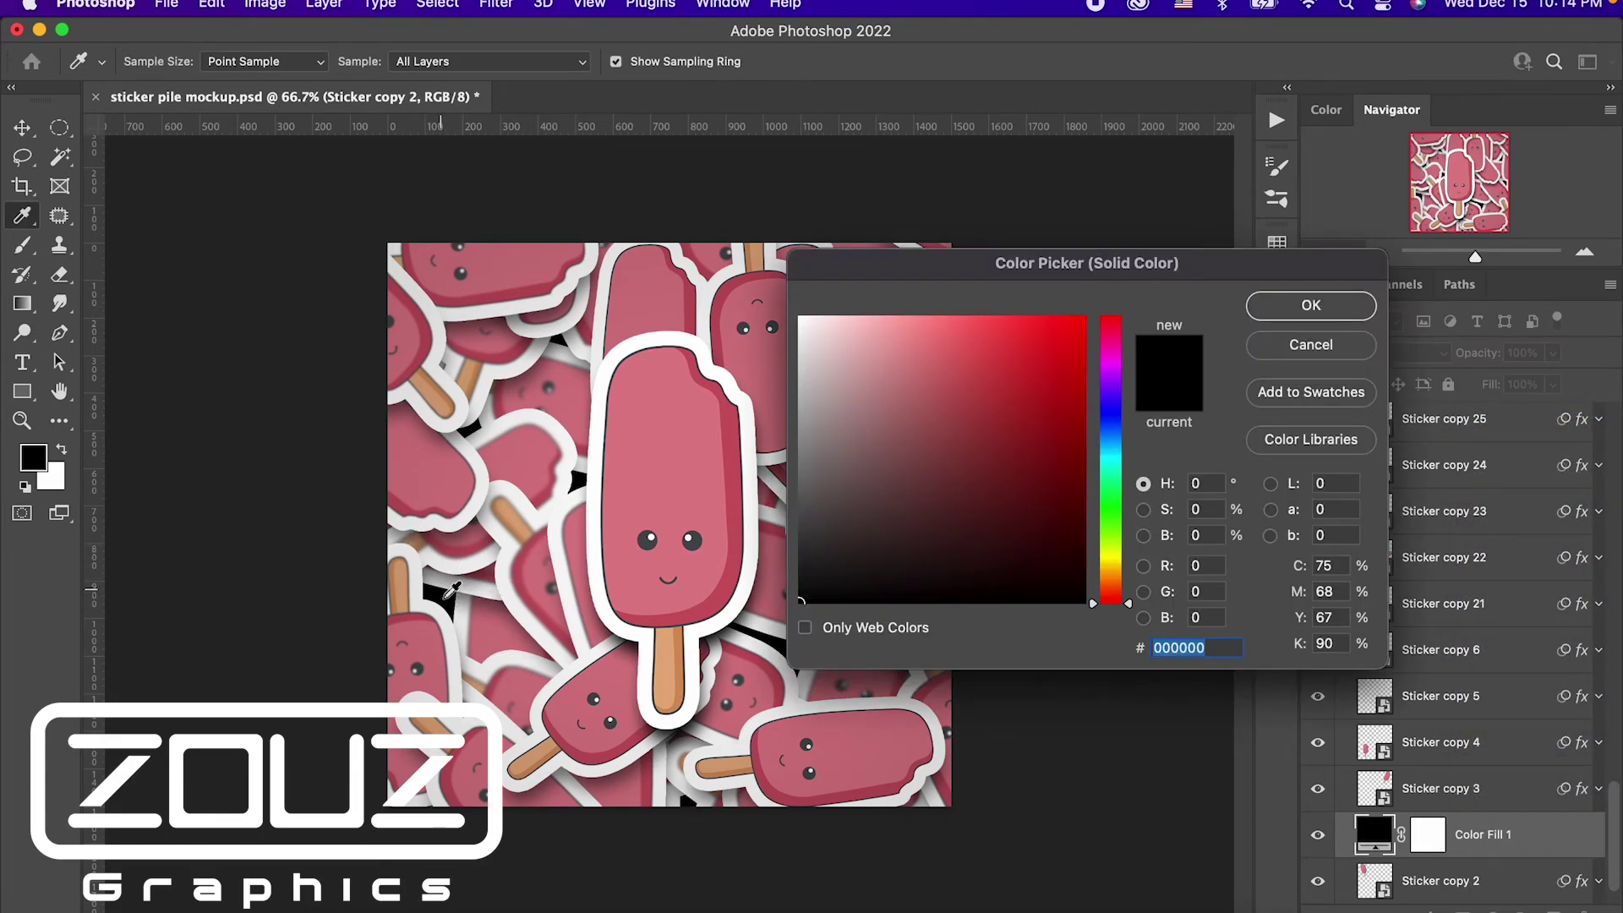
{"action": "left_click", "coordinate": [1112, 406]}
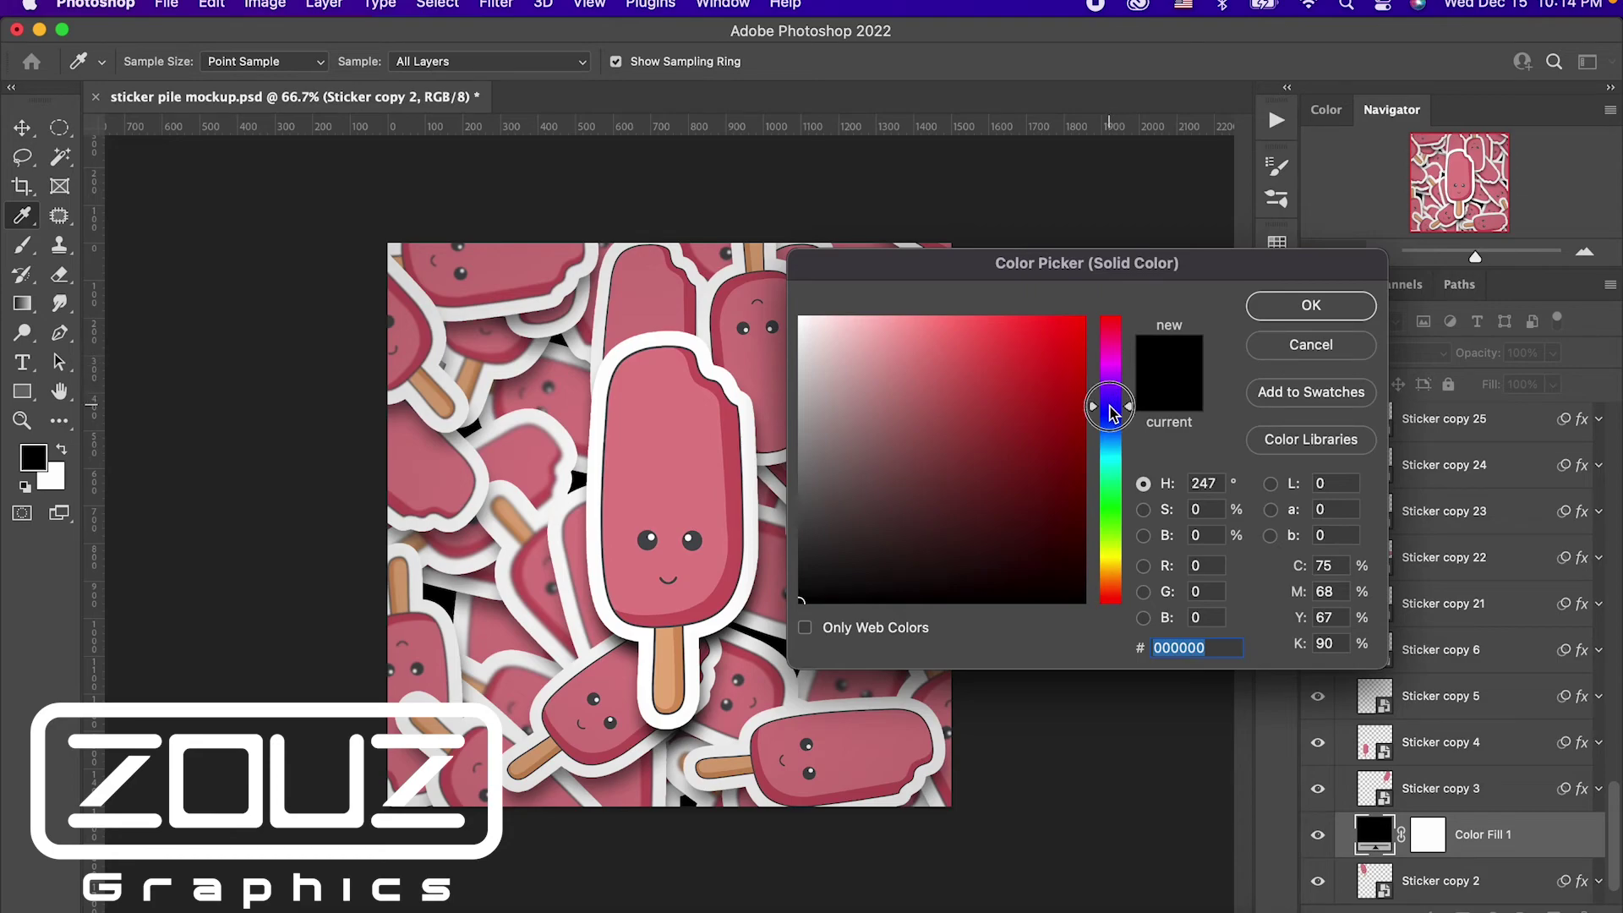
{"action": "left_click", "coordinate": [1083, 324]}
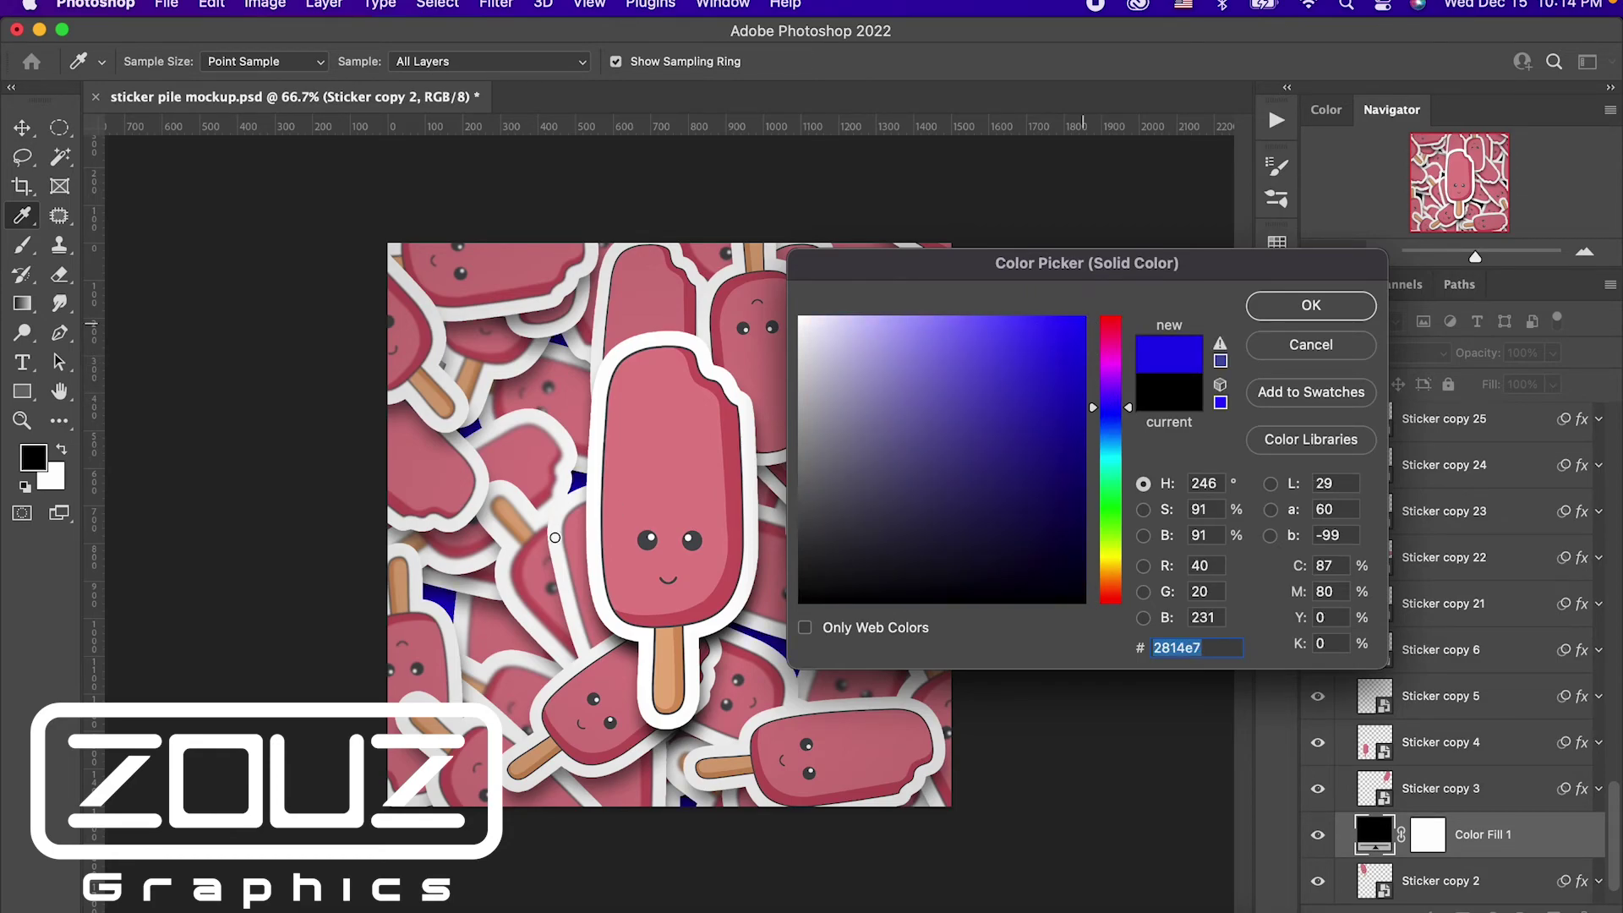
{"action": "left_click", "coordinate": [444, 594]}
{"action": "left_click", "coordinate": [599, 470]}
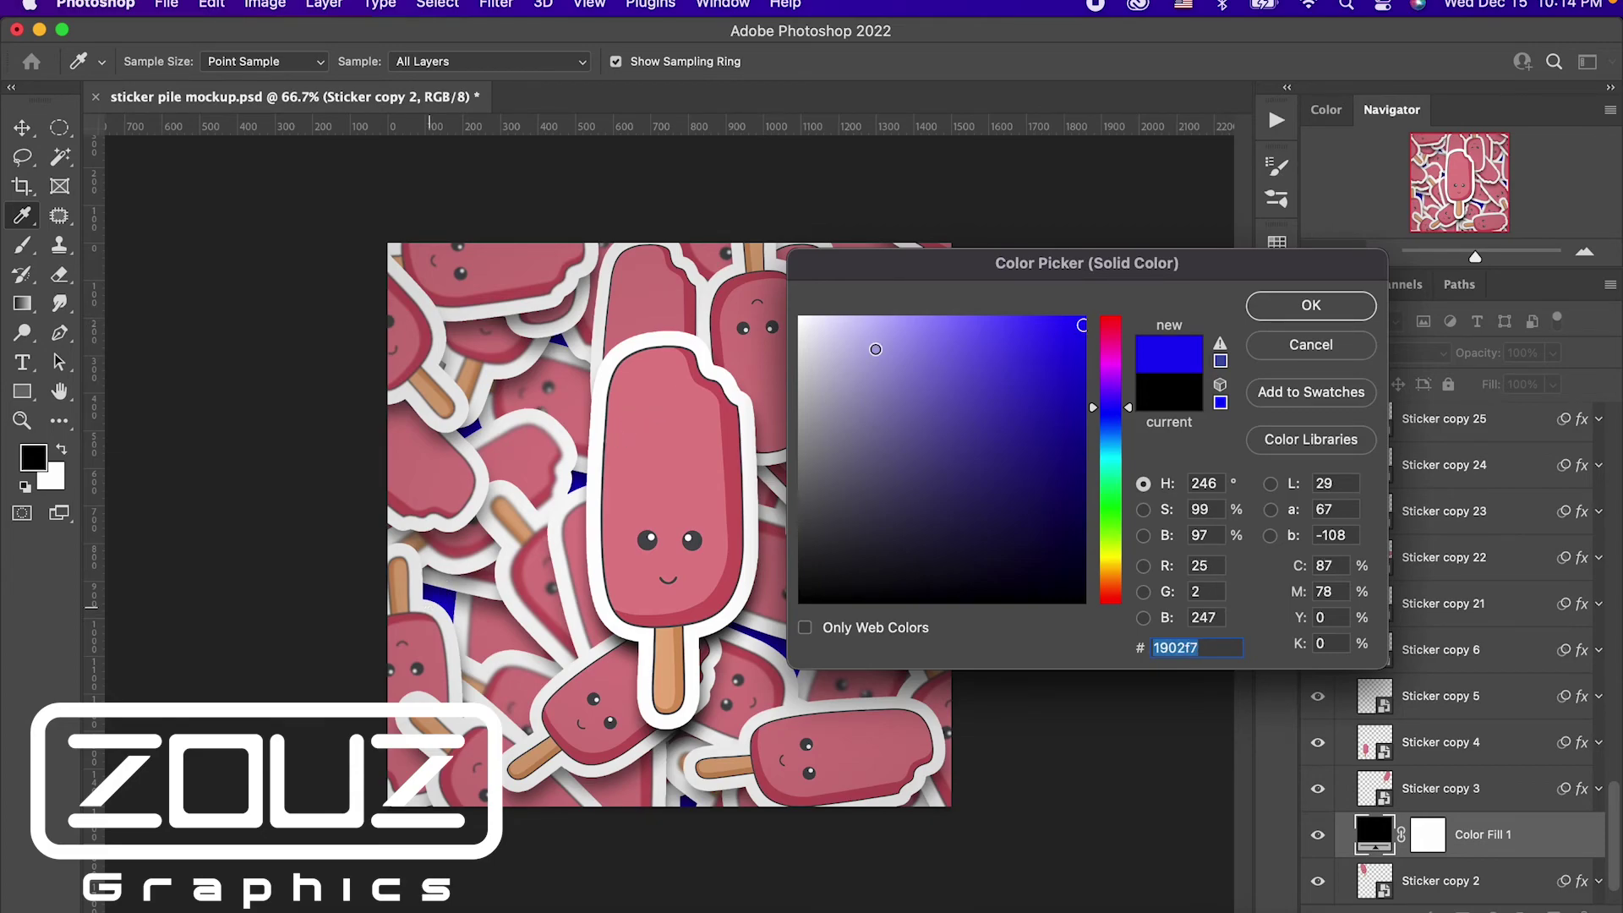
{"action": "left_click_drag", "start_coordinate": [818, 332], "coordinate": [775, 288]}
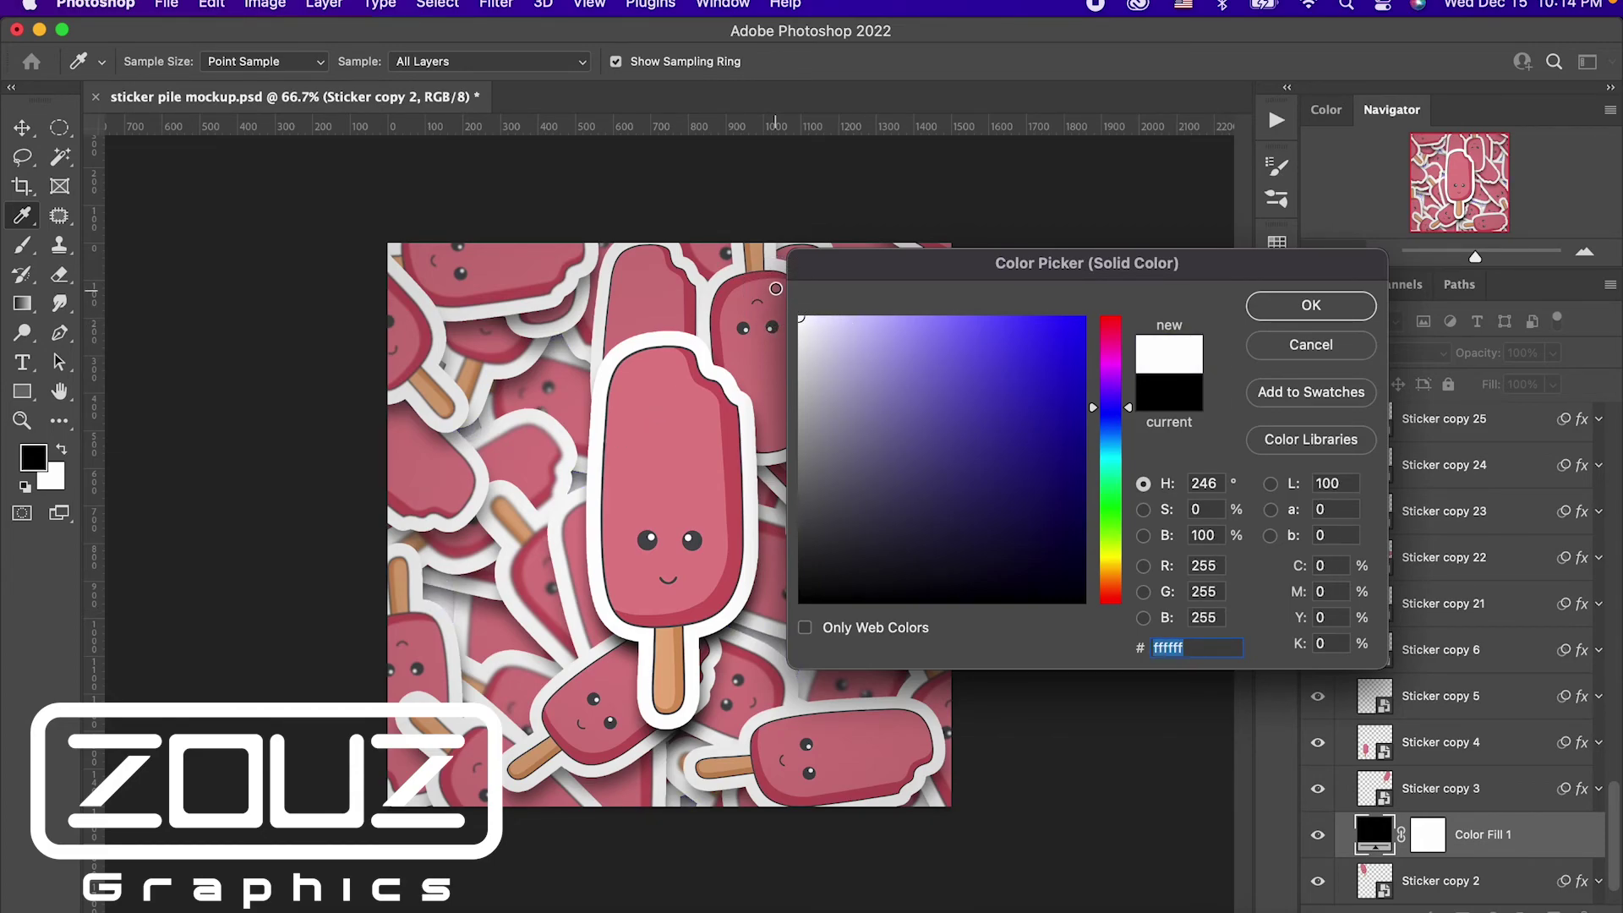
{"action": "left_click", "coordinate": [1264, 306]}
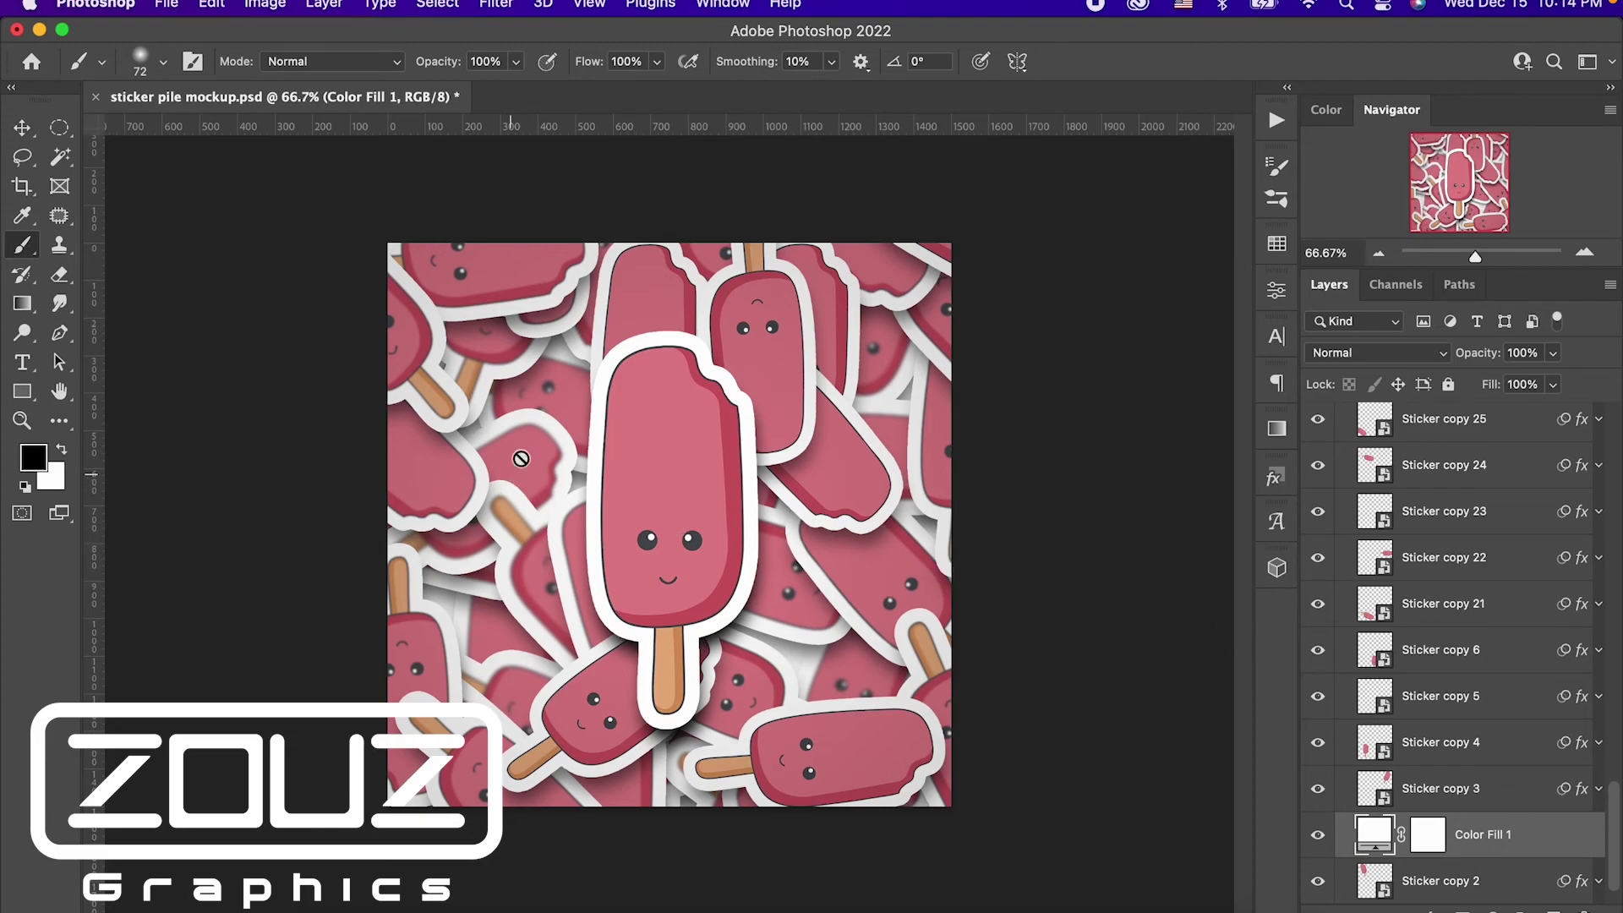
{"action": "scroll", "coordinate": [1416, 486], "scroll_direction": "up", "scroll_amount": 15}
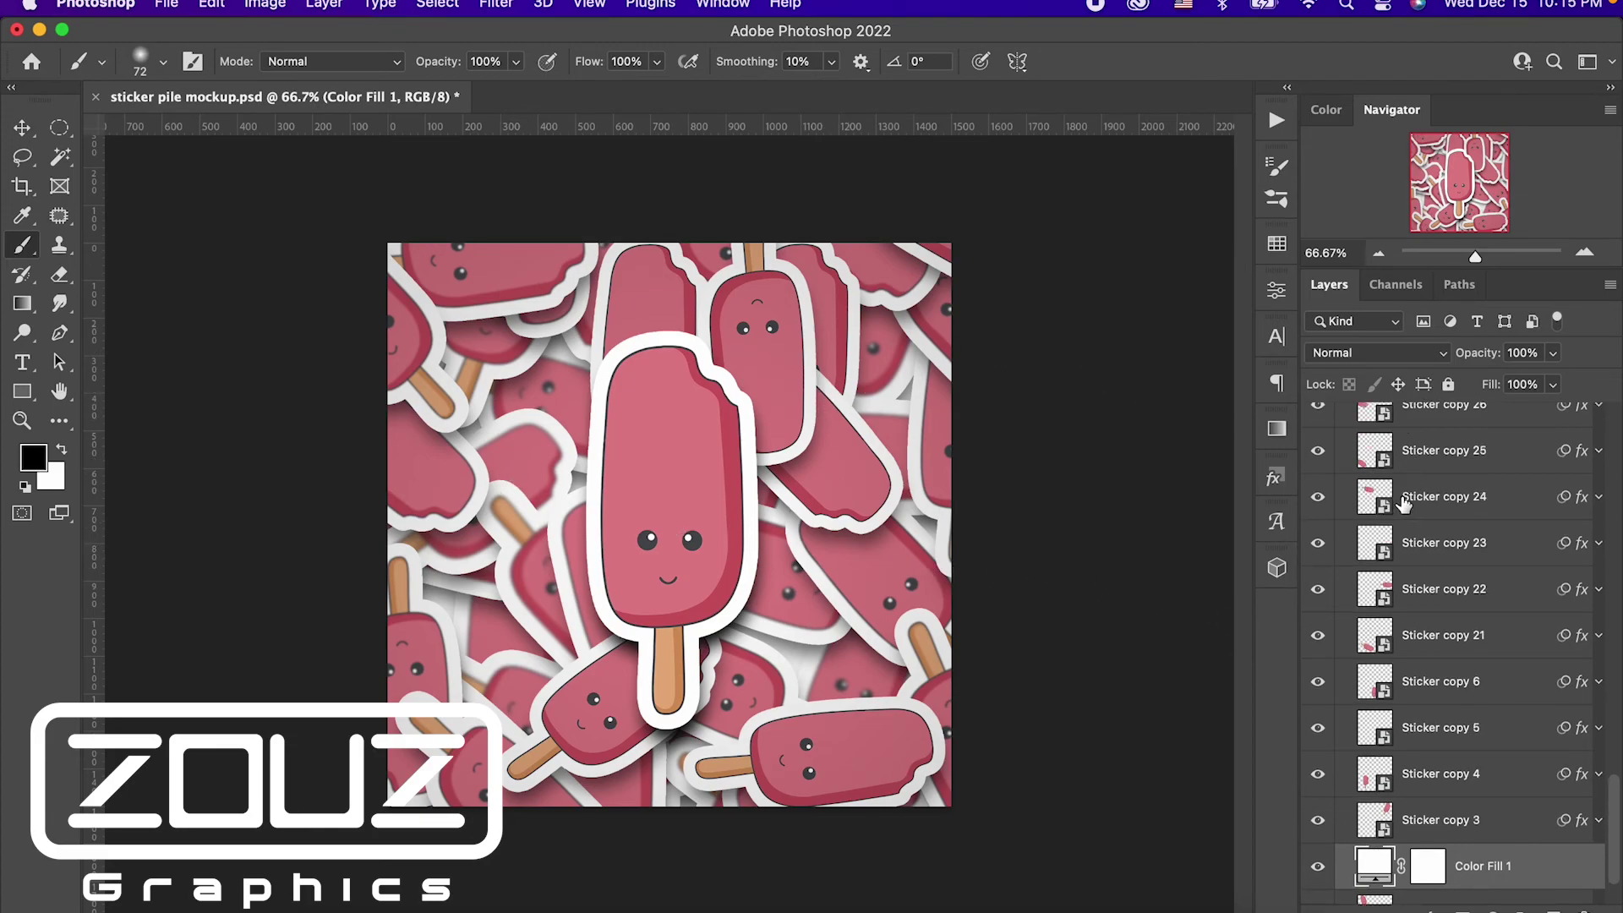